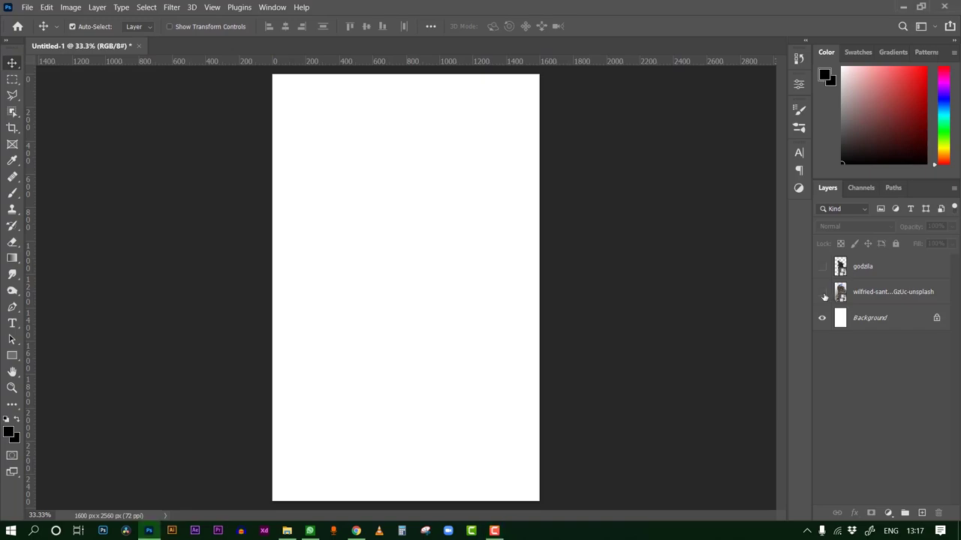
- Show the mountain photo layer and make it the working layer for Pen tracing
left_click(822, 292)
left_click(822, 266)
left_click(822, 266)
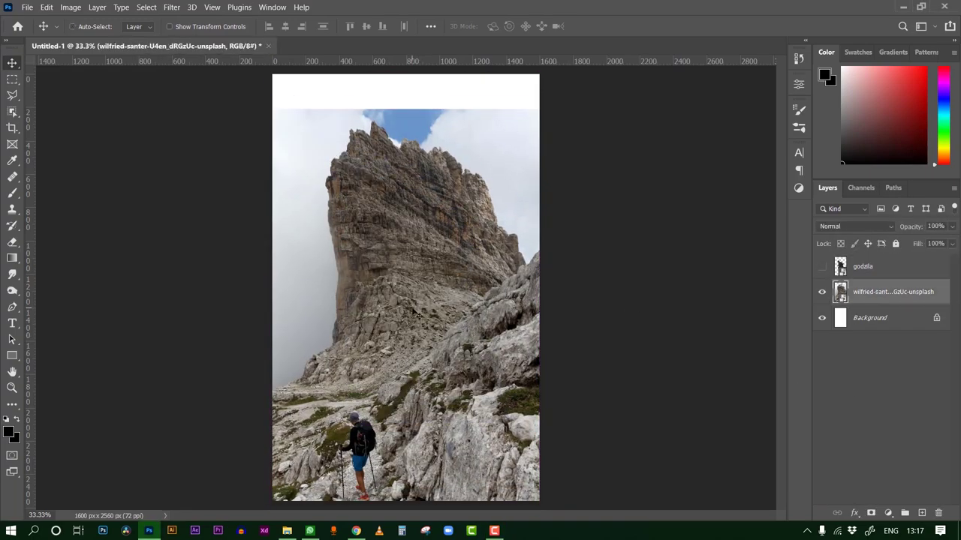
key("p")
scroll(278, 387, "up", 5)
- Trace a Pen path from the image's left edge up the slope and along the cliff edge
left_click(129, 299)
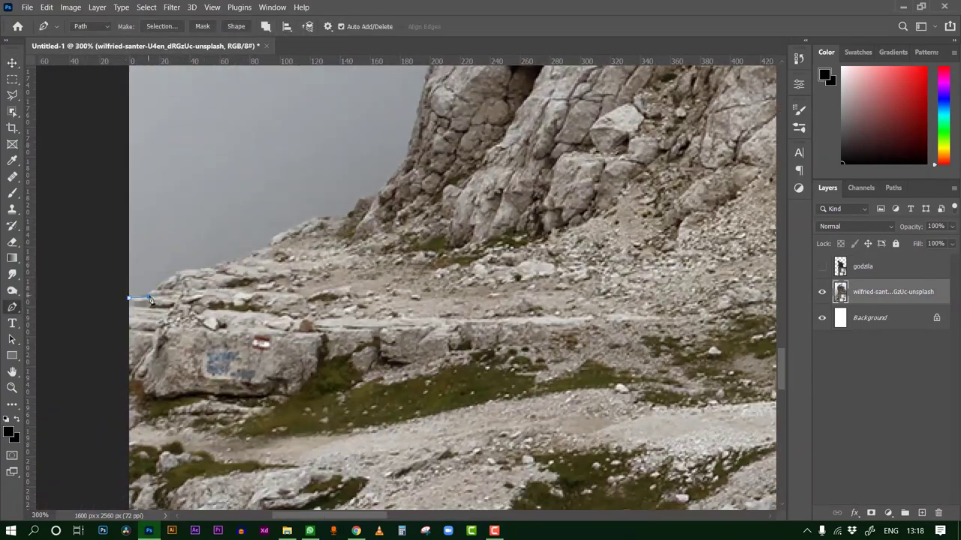
left_click(406, 164)
left_click(420, 104)
left_click_drag(430, 70, 415, 257)
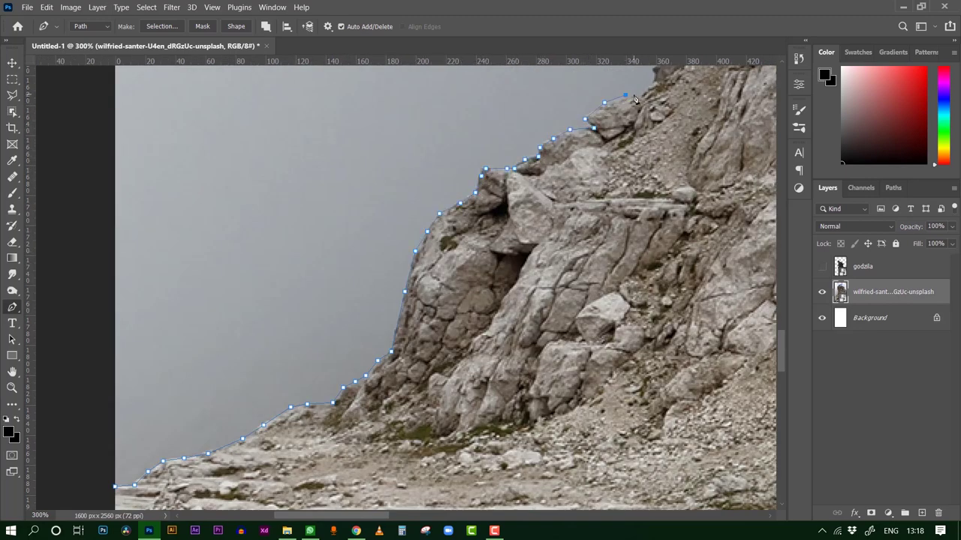
left_click(653, 83)
left_click_drag(652, 82, 599, 219)
left_click(597, 138)
left_click(601, 99)
left_click_drag(602, 99, 584, 249)
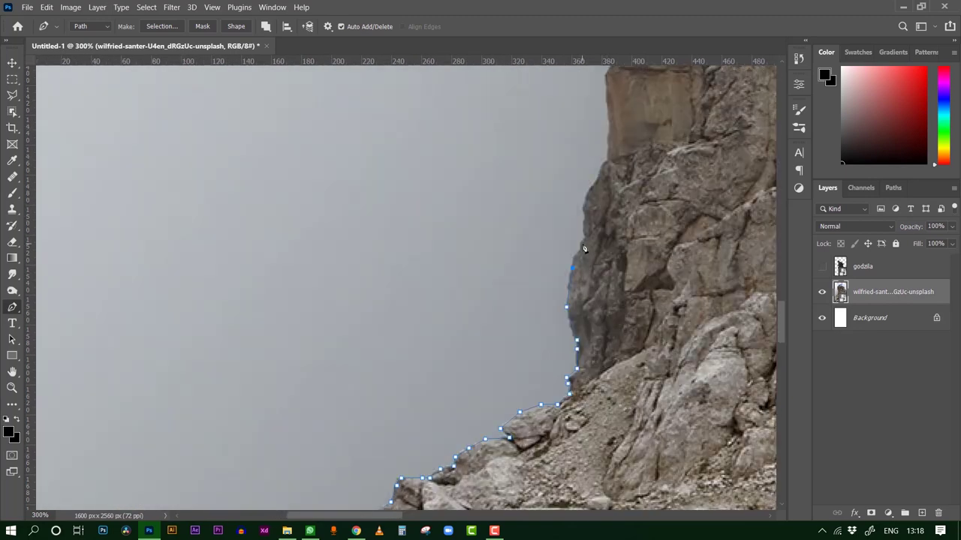
left_click(606, 75)
left_click_drag(605, 75, 598, 217)
left_click(581, 172)
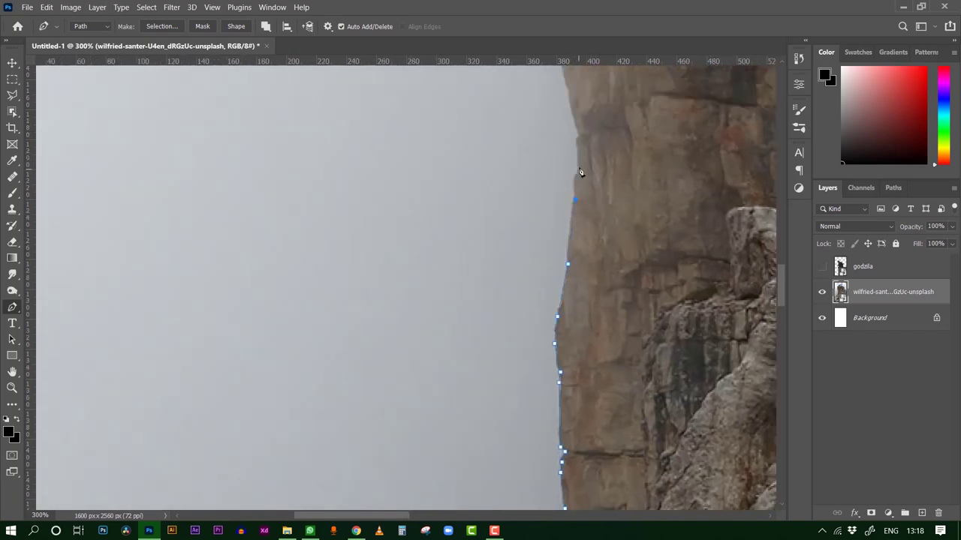
left_click(582, 143)
- Continue the path up the upper cliff to the peak
left_click_drag(582, 143, 551, 315)
left_click(541, 196)
left_click(532, 138)
left_click_drag(532, 138, 536, 328)
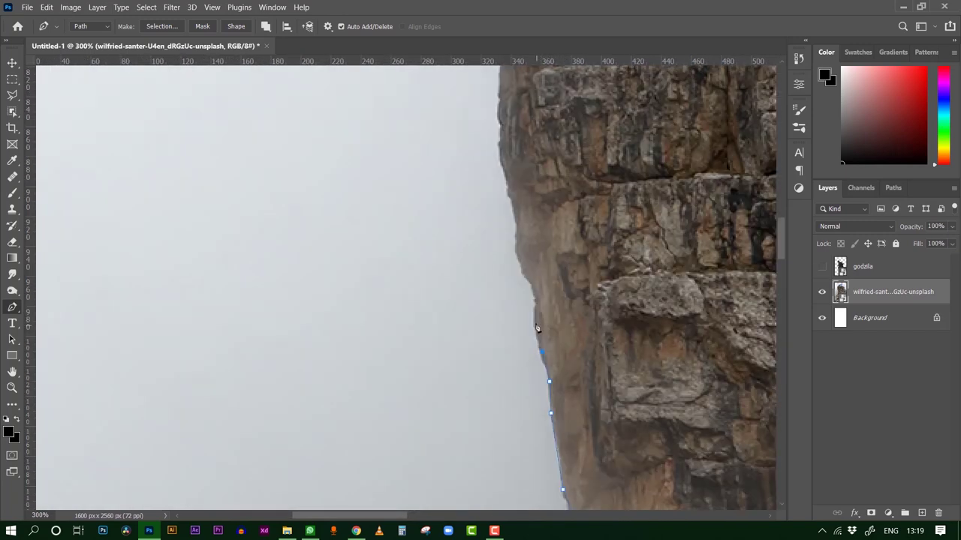
left_click_drag(517, 221, 476, 300)
left_click(493, 217)
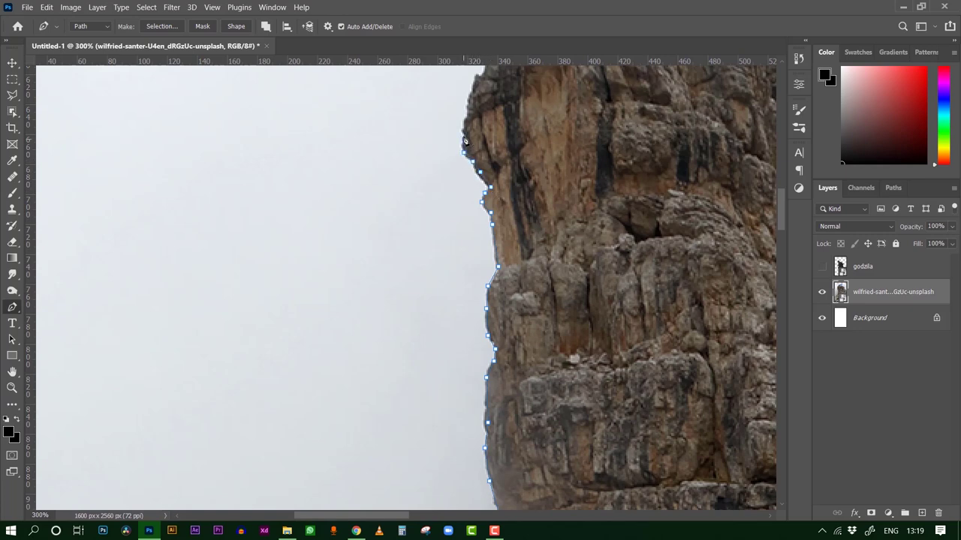
left_click_drag(464, 140, 452, 285)
left_click(466, 224)
left_click_drag(505, 86, 479, 293)
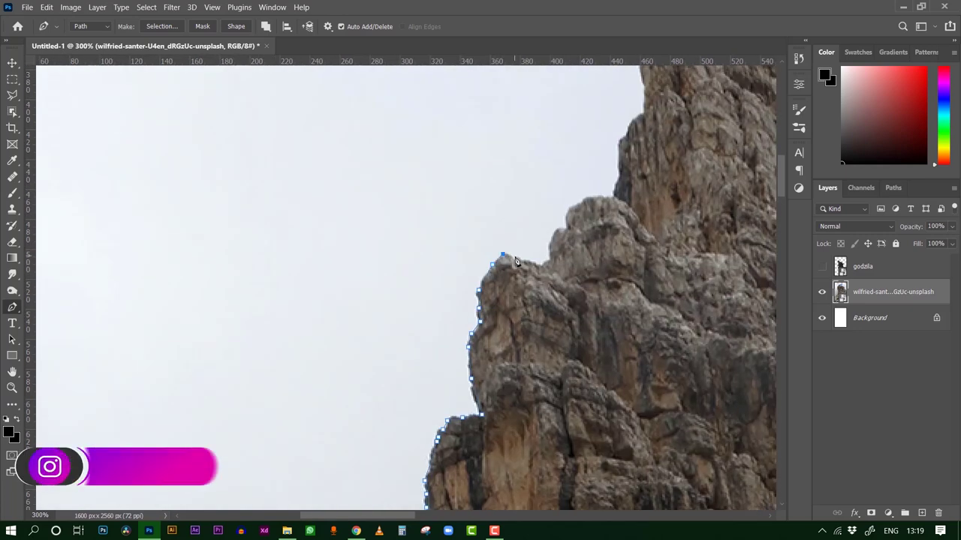
left_click(552, 232)
left_click_drag(649, 109, 540, 320)
left_click(535, 298)
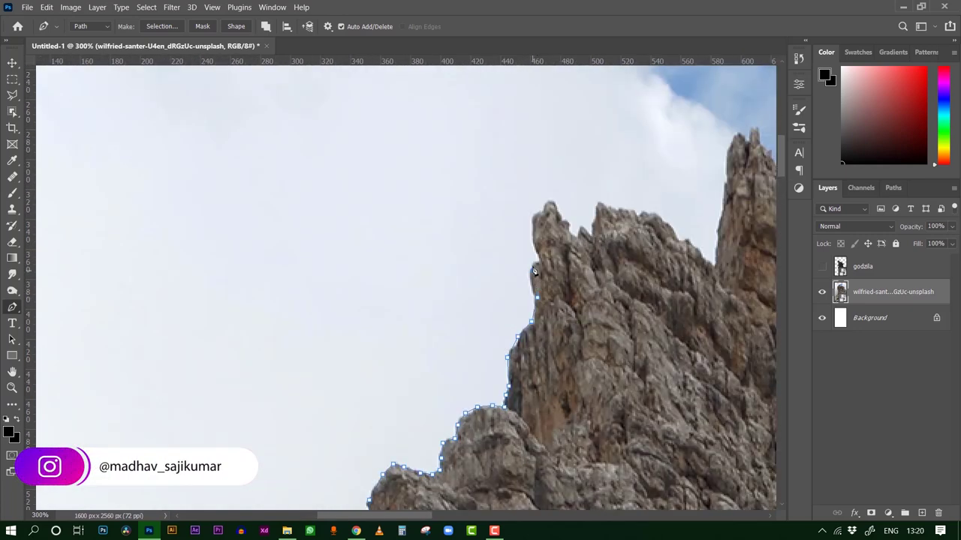
key("ctrl+minus")
key("ctrl+minus")
key("ctrl+minus")
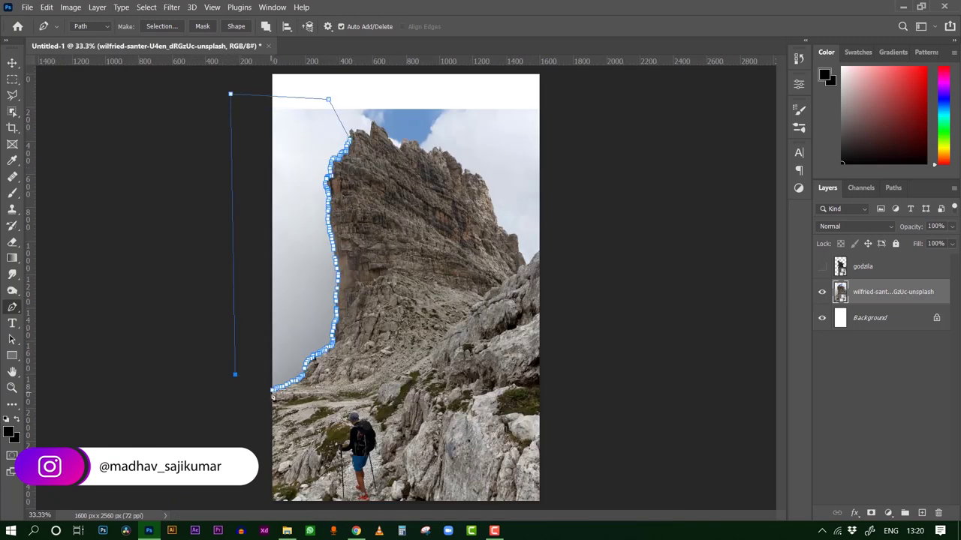
- Close the path around the left sky and turn it into a mask on the mountain layer
left_click(871, 513)
key("b")
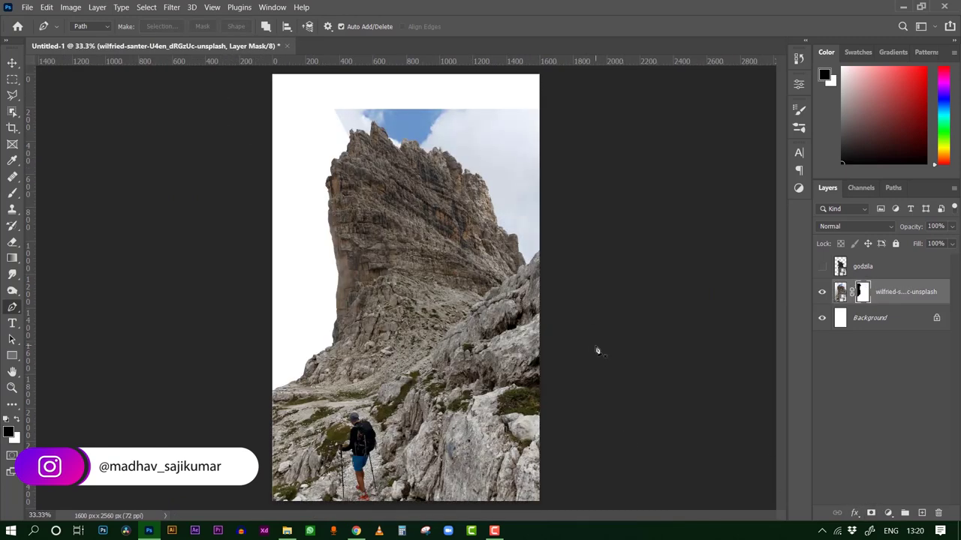
key("ctrl+plus")
- Enlarge the teal-and-pink sky photo beneath the mountain so it covers the canvas
left_click(900, 320)
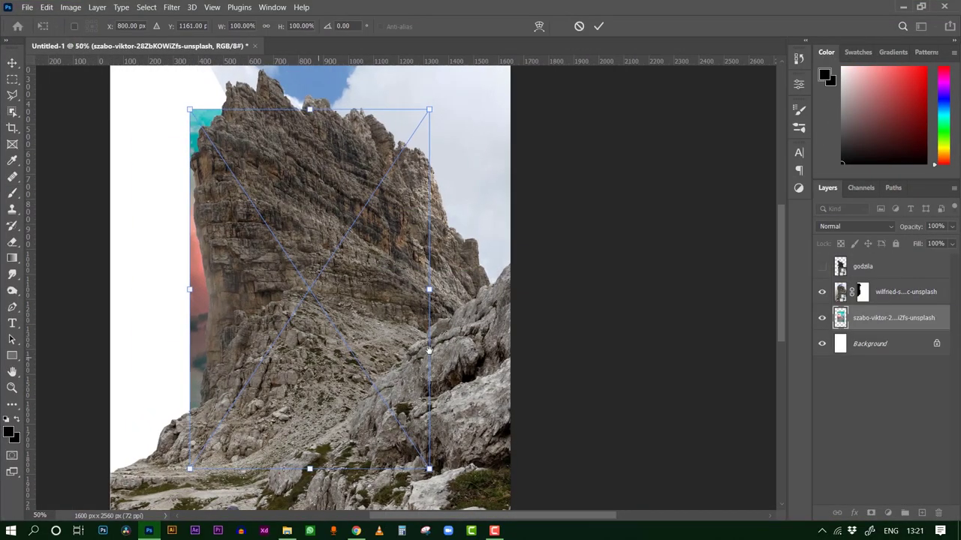
key("ctrl+minus")
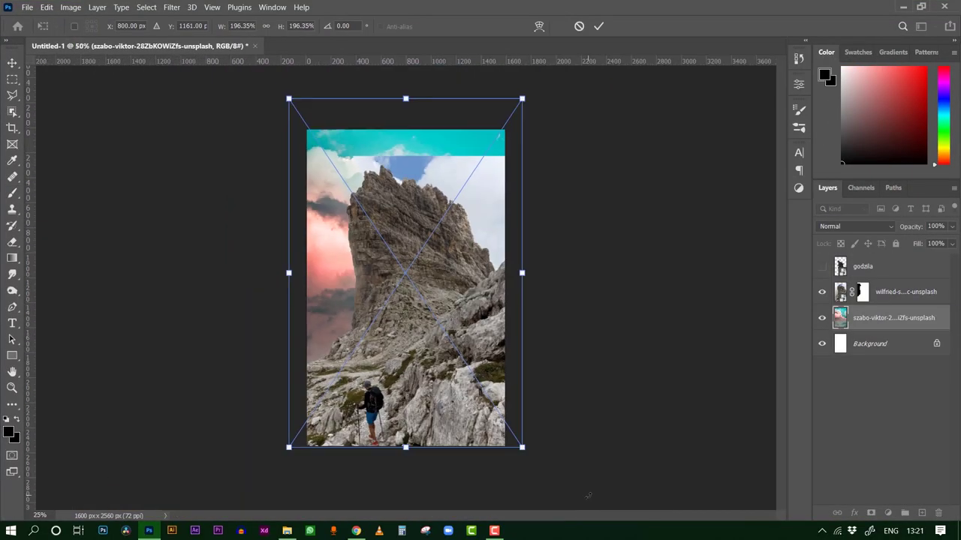
key("ctrl+minus")
left_click_drag(483, 158, 471, 181)
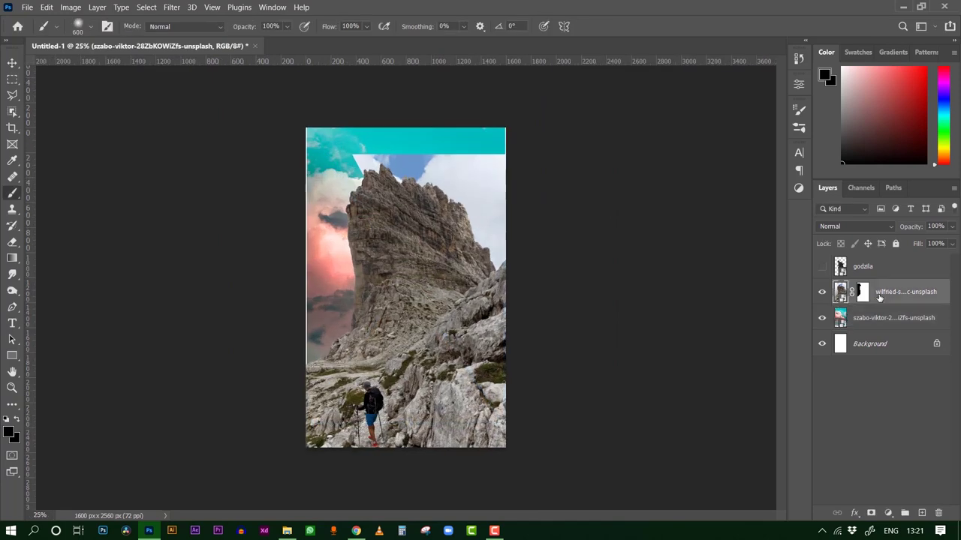
- Set the mountain layer's Blend If to Blue with the This Layer white slider at 180
double_click(946, 296)
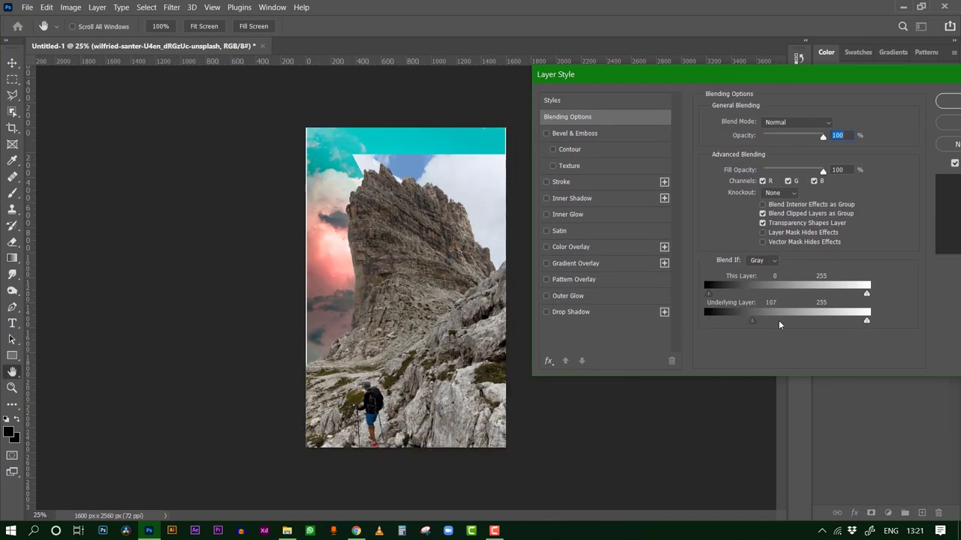
mouse_move(864, 292)
left_mouse_down()
mouse_move(760, 297)
mouse_move(866, 293)
mouse_move(815, 294)
left_mouse_up()
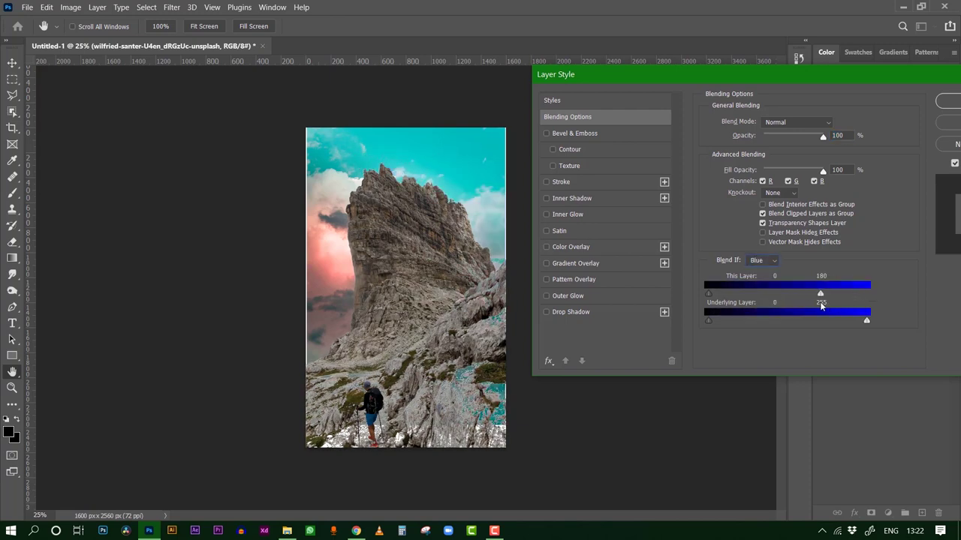
left_click(949, 102)
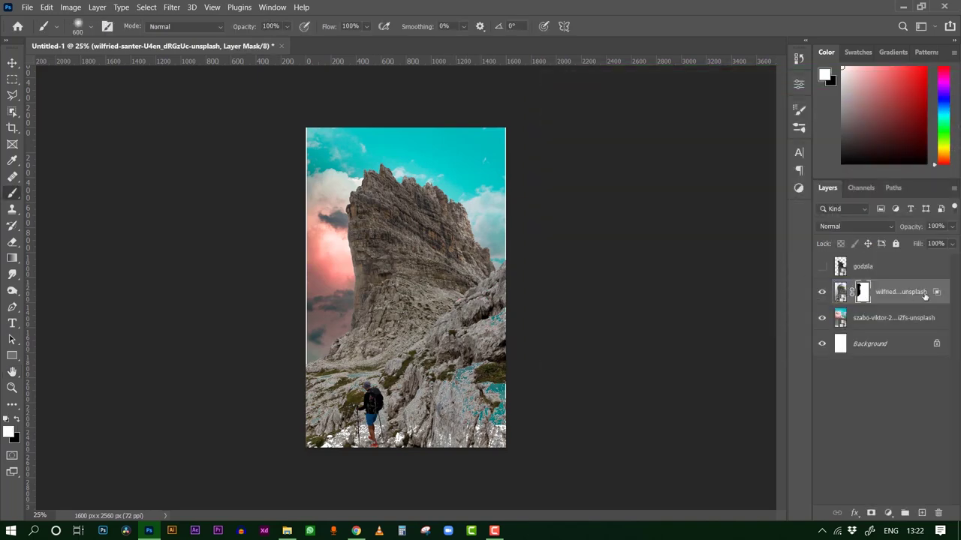
- Place a second copy of the mountain photo and give it a black-filled mask
left_click(892, 326)
left_click(287, 530)
left_click_drag(756, 225, 534, 345)
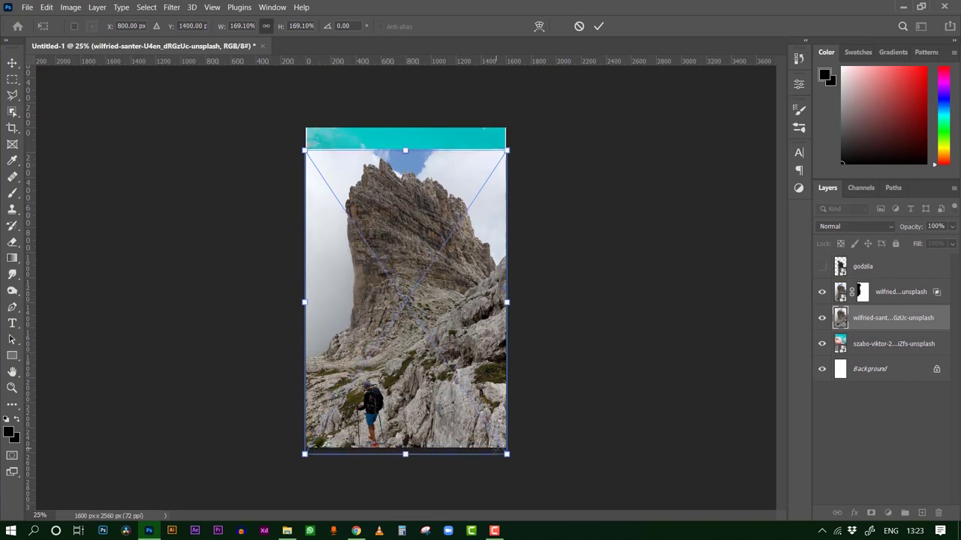
key("Return")
key("x")
key("alt+BackSpace")
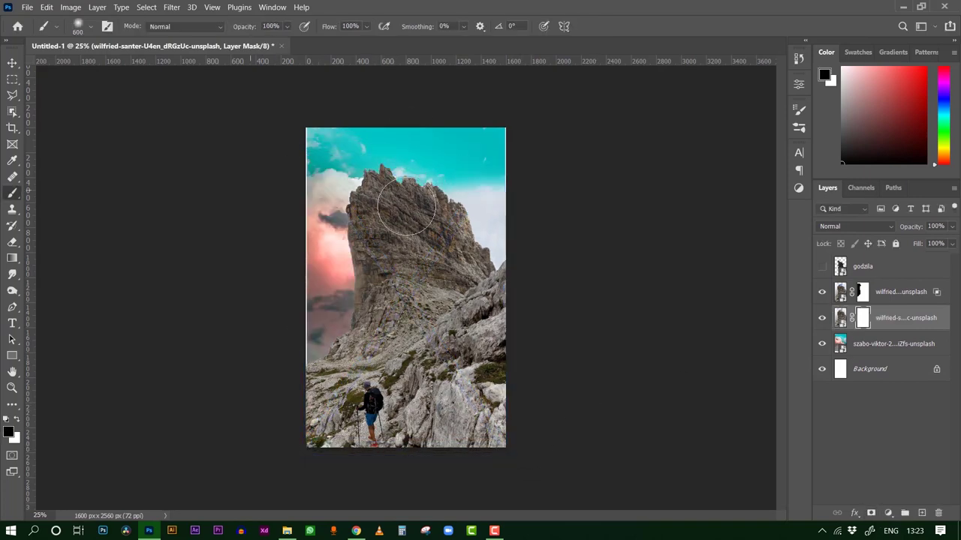
key("ctrl+0")
- Select both mountain layers and target the lower mountain layer's mask
left_click(881, 347)
key("v")
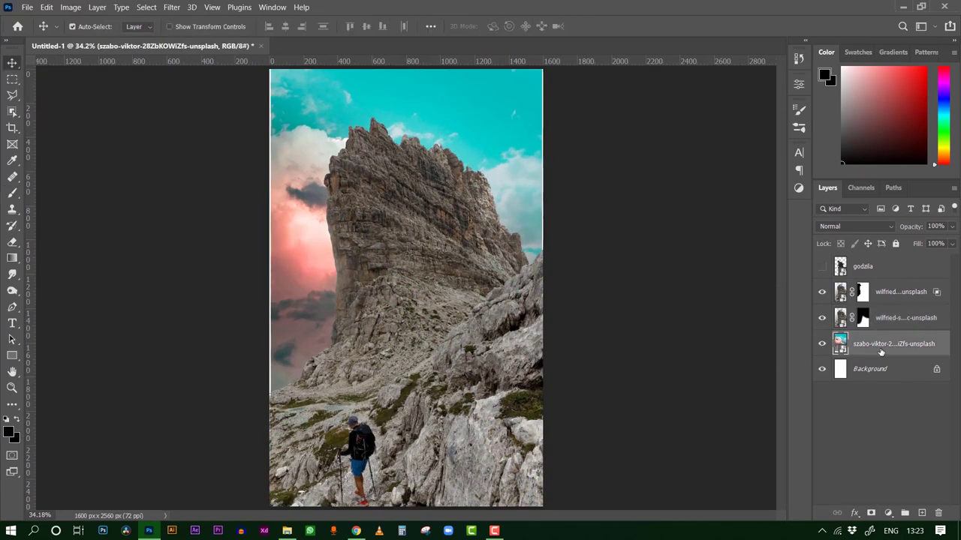
key("ctrl+t")
key("Return")
left_click(897, 292)
left_click(874, 317, "shift")
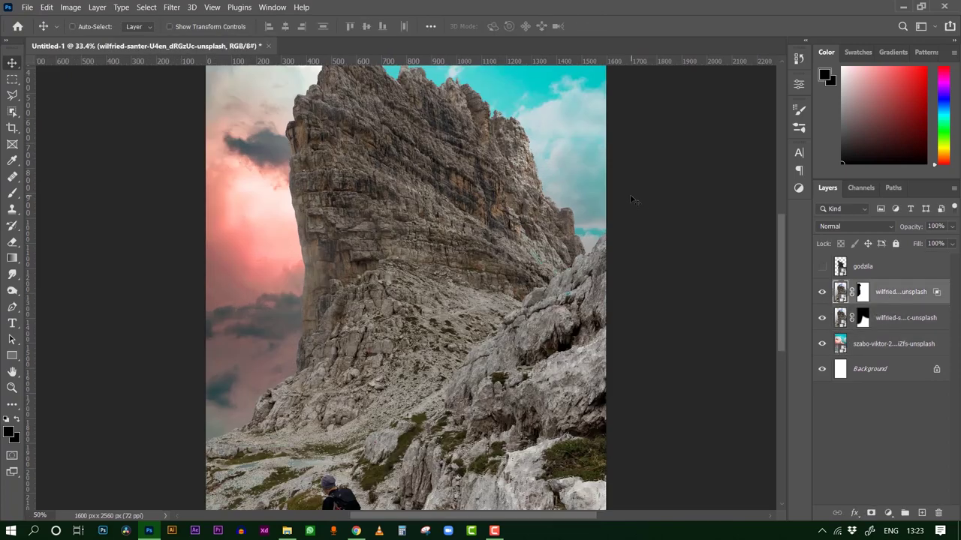
scroll(466, 300, "up", 5)
left_click(862, 317)
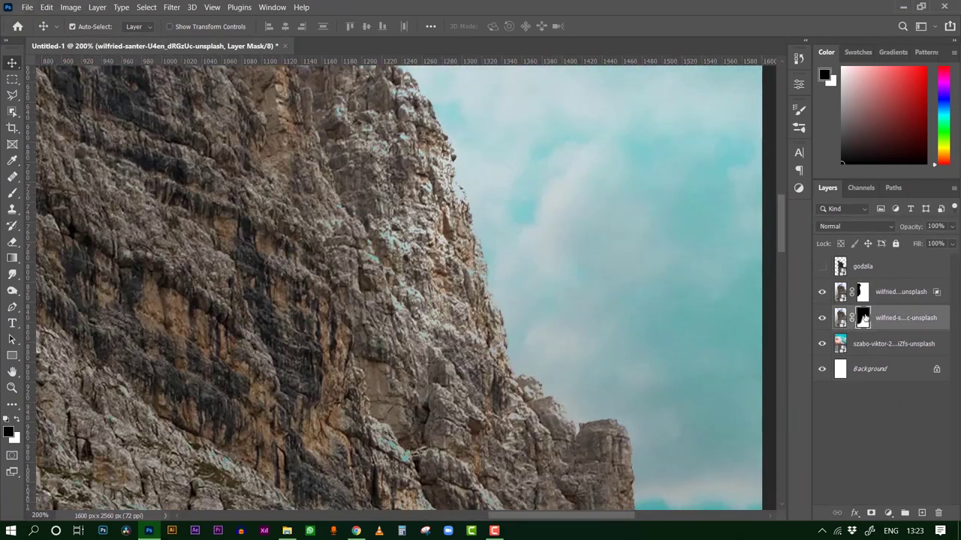
- Paint the cliff tops back in with a small white brush, then merge the mountain layers
key("b")
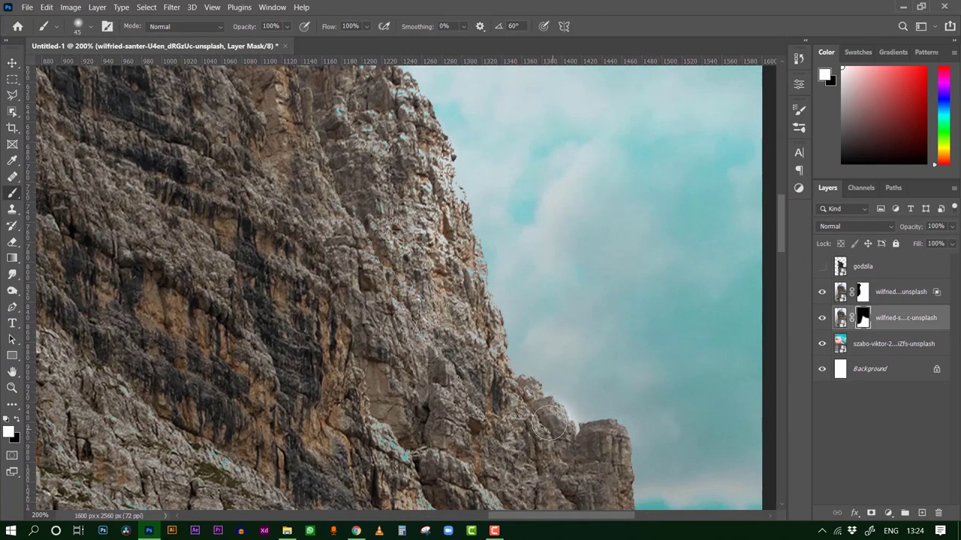
left_click_drag(356, 200, 369, 248)
mouse_move(277, 239)
left_mouse_down()
mouse_move(303, 274)
mouse_move(517, 251)
left_mouse_up()
key("bracketleft")
key("bracketleft")
key("bracketleft")
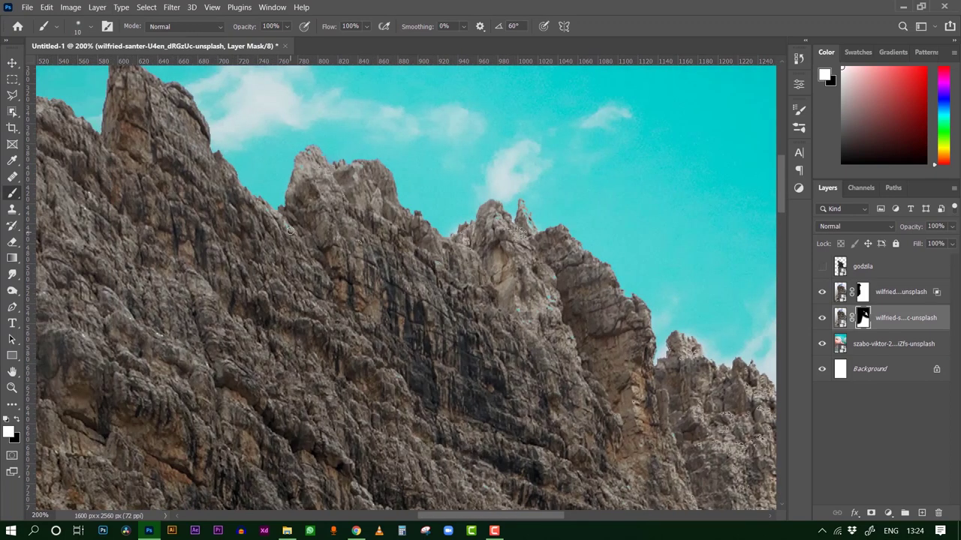
key("ctrl+0")
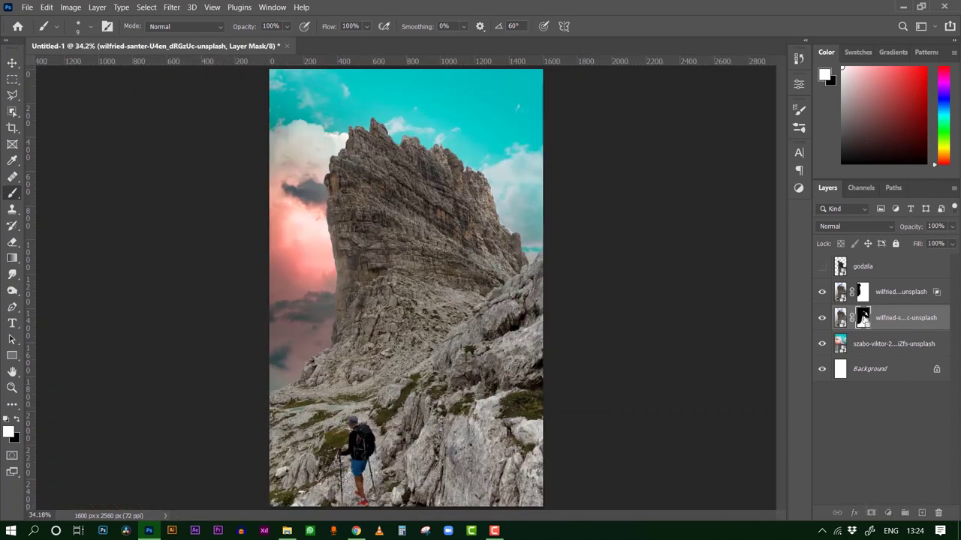
left_click(874, 294)
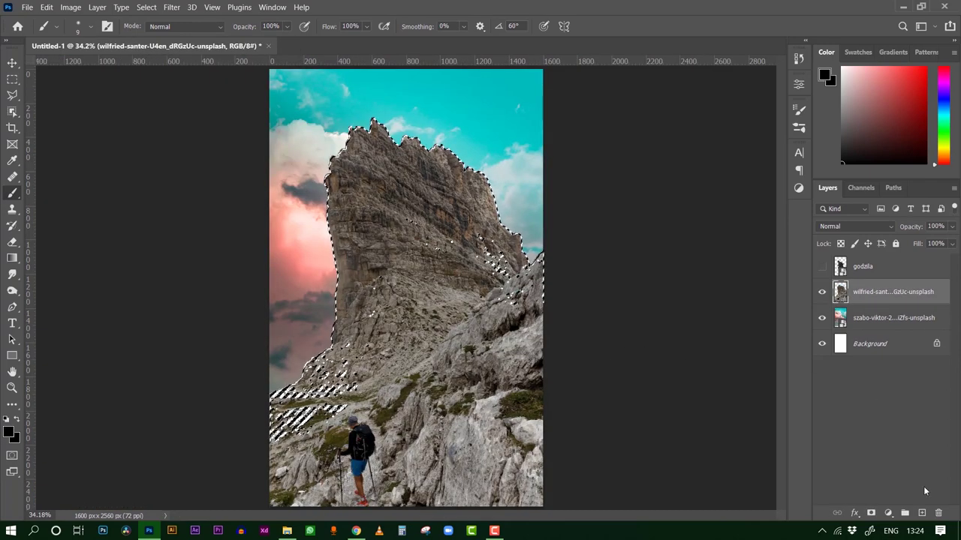
- Add a Color-blended layer above the mountain using the cliff outline selection
key("ctrl+j")
left_click(856, 226)
left_click(824, 500)
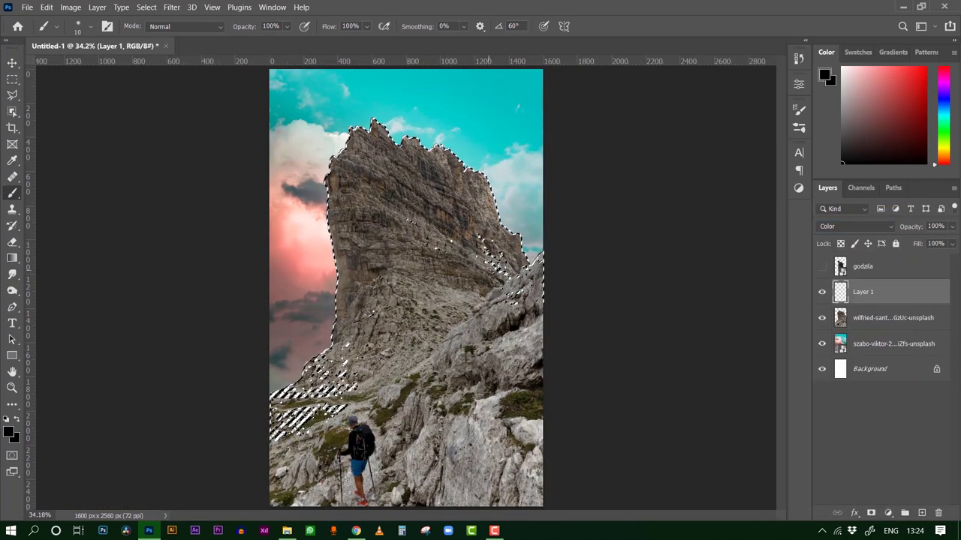
key("ctrl+d")
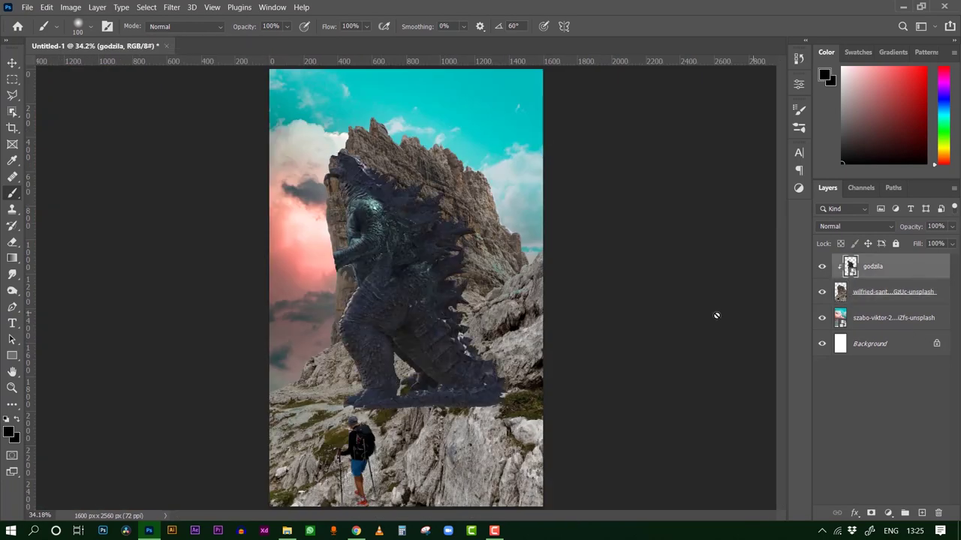
- Enlarge Godzilla, raise it behind the cliff top, and put a mountain copy above it
key("ctrl+t")
left_click_drag(539, 449, 544, 439)
key("Return")
key("v")
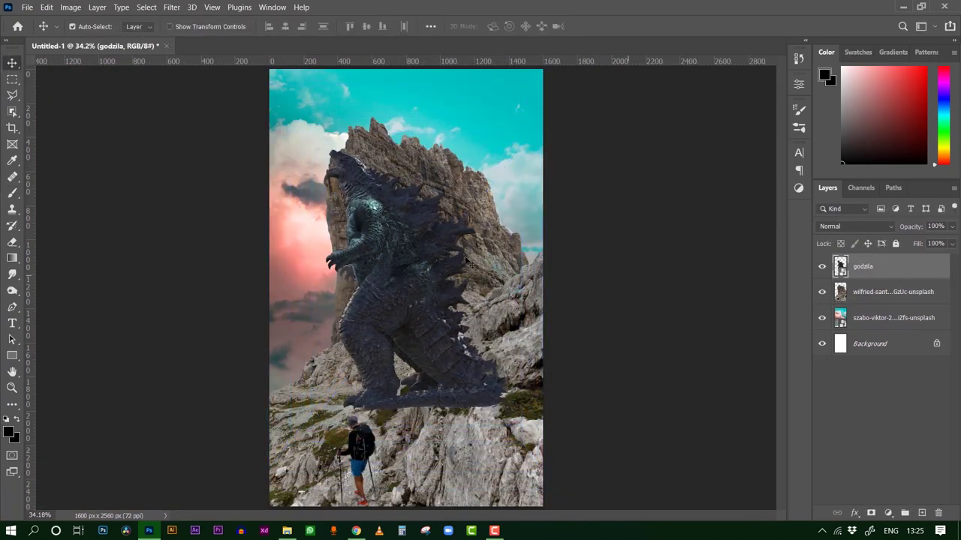
key("ctrl+t")
left_click_drag(507, 410, 543, 401)
key("Return")
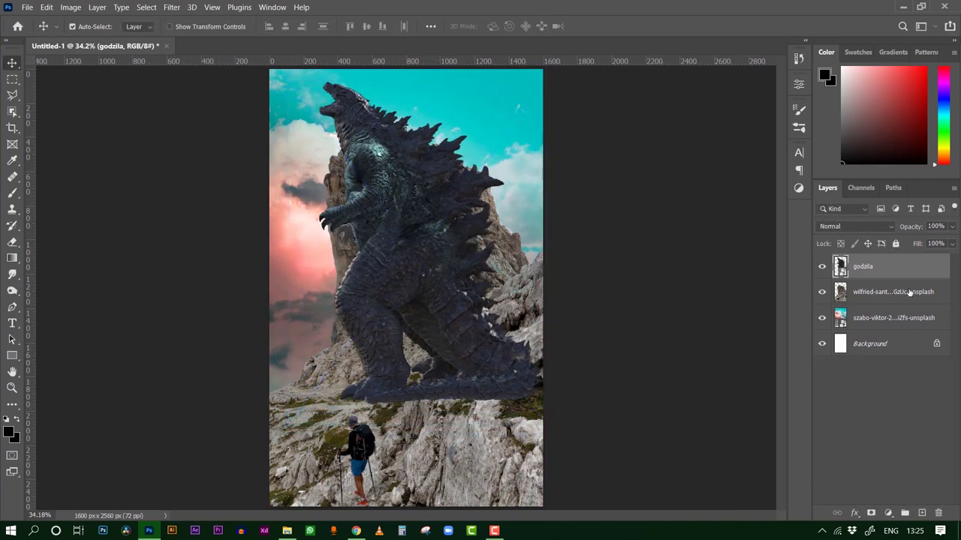
left_click(910, 291)
left_click_drag(910, 292, 907, 276)
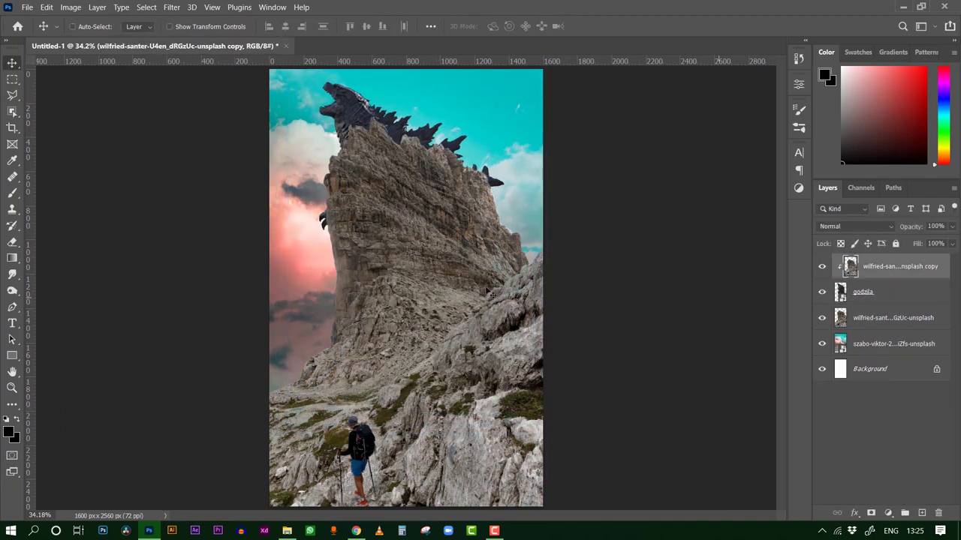
- Enlarge the clipped rock copy around its centre, then hide it temporarily
key("ctrl+t")
left_click_drag(543, 69, 600, 51)
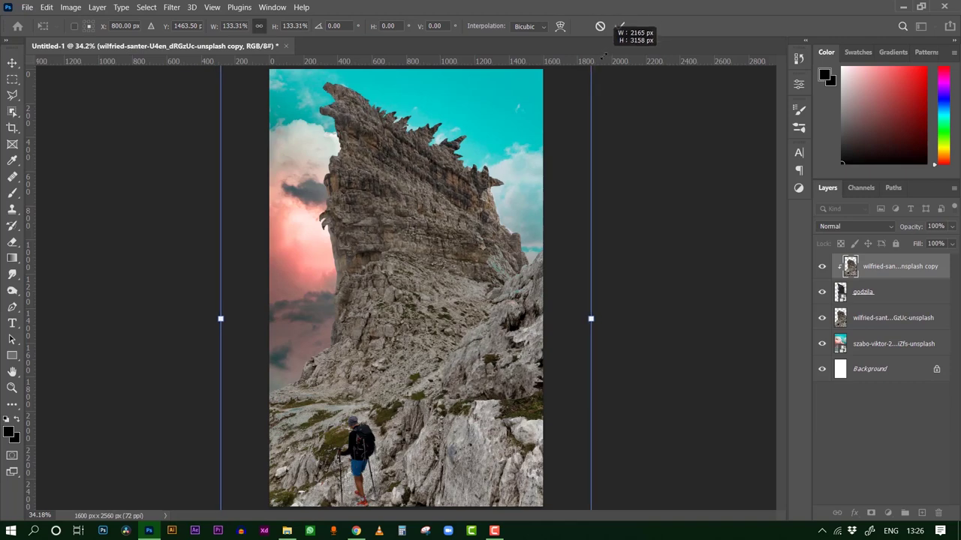
key("Return")
left_click(821, 267)
- Hide rocks around Godzilla's spikes on the original cliff layer to reveal sky
left_click(877, 326)
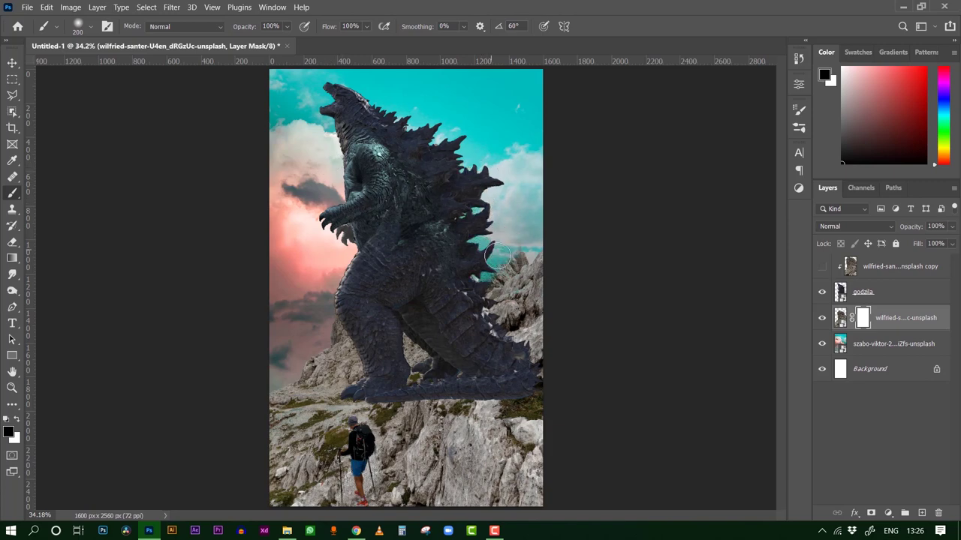
left_click_drag(497, 257, 482, 204)
scroll(475, 274, "up", 3)
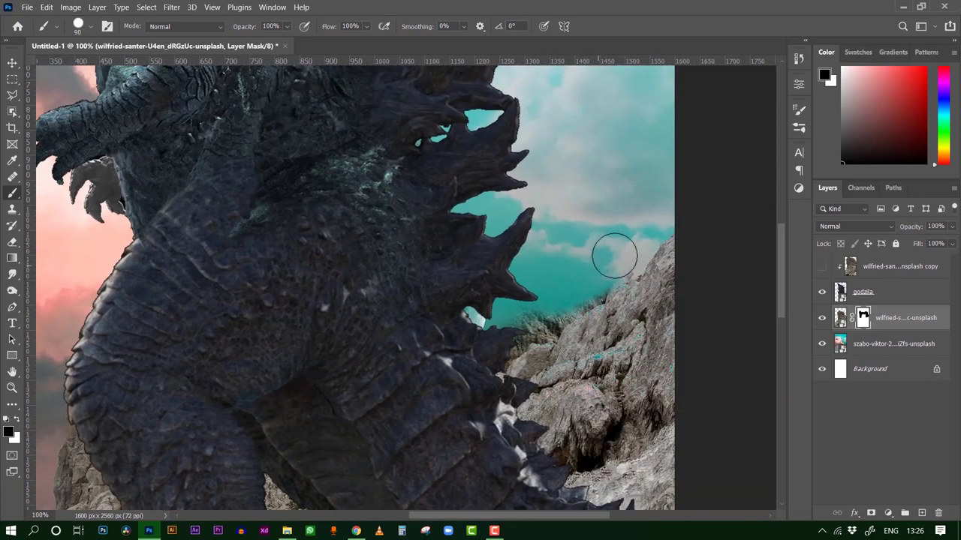
key("ctrl+0")
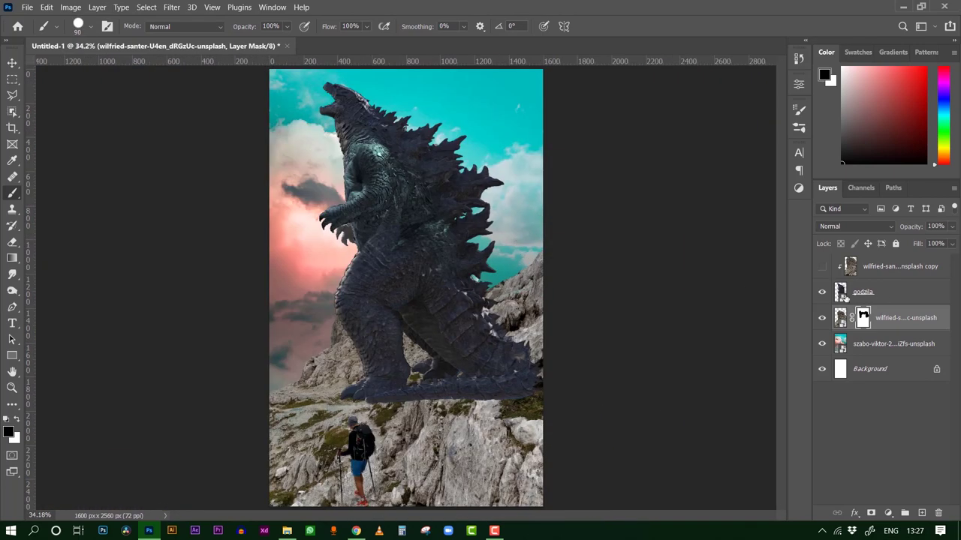
- Add a layer mask to the godzila layer and paint out Godzilla's lower body
left_click(886, 292)
left_click(871, 513)
right_click(360, 337)
key("Escape")
mouse_move(362, 405)
left_mouse_down()
mouse_move(450, 353)
mouse_move(473, 315)
left_mouse_up()
- Show the rock copy again and scale up the original cliff photo layer
left_click(822, 266)
key("v")
key("ctrl+minus")
key("ctrl+minus")
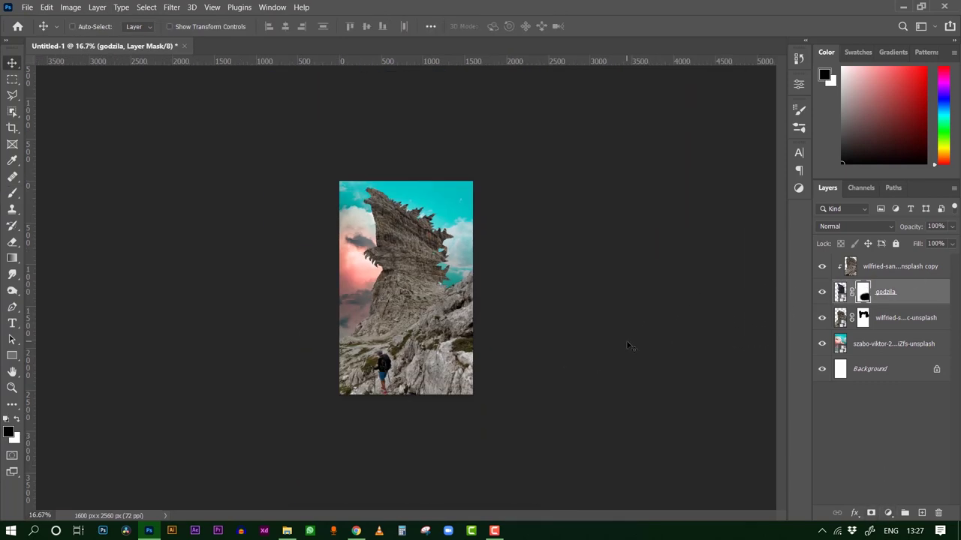
left_click(901, 318)
key("ctrl+t")
left_click_drag(473, 401, 475, 441)
- Colorize the top rock copy reddish-brown with Hue/Saturation
key("Return")
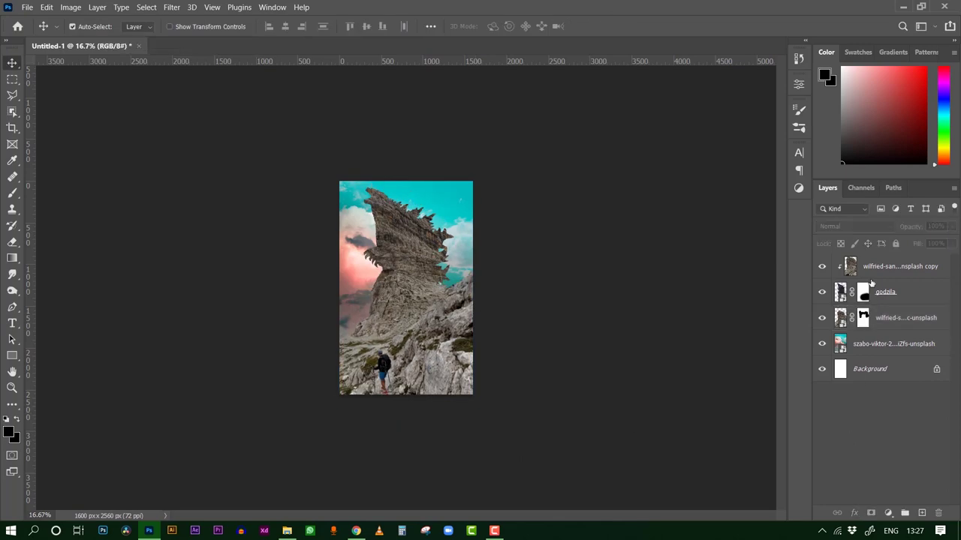
left_click(900, 267)
key("ctrl+0")
key("ctrl+u")
left_click(813, 258)
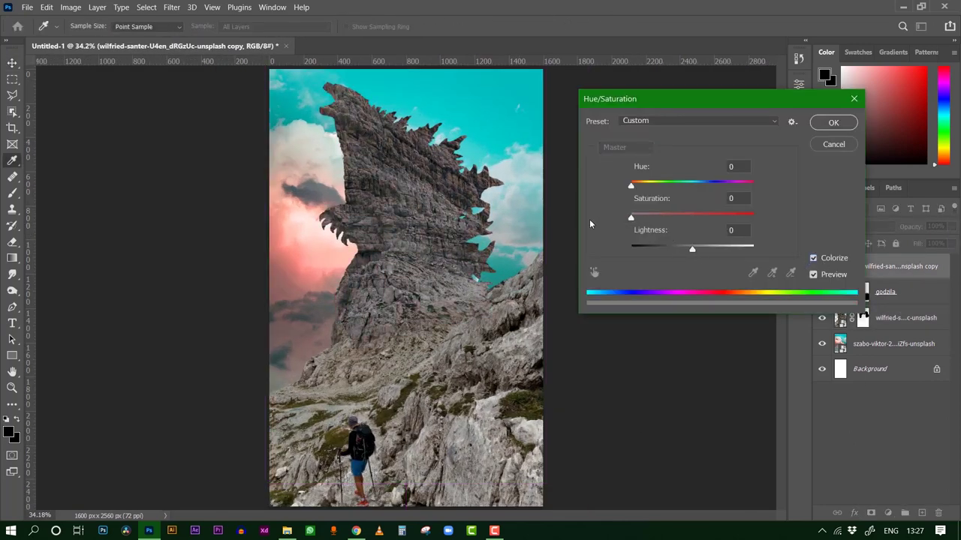
left_click_drag(631, 218, 701, 216)
left_click(833, 122)
- Colorize the cliff smart object brown with a Hue/Saturation smart filter (Hue 20, Saturation 30)
key("alt+bracketleft")
key("alt+bracketleft")
key("ctrl+u")
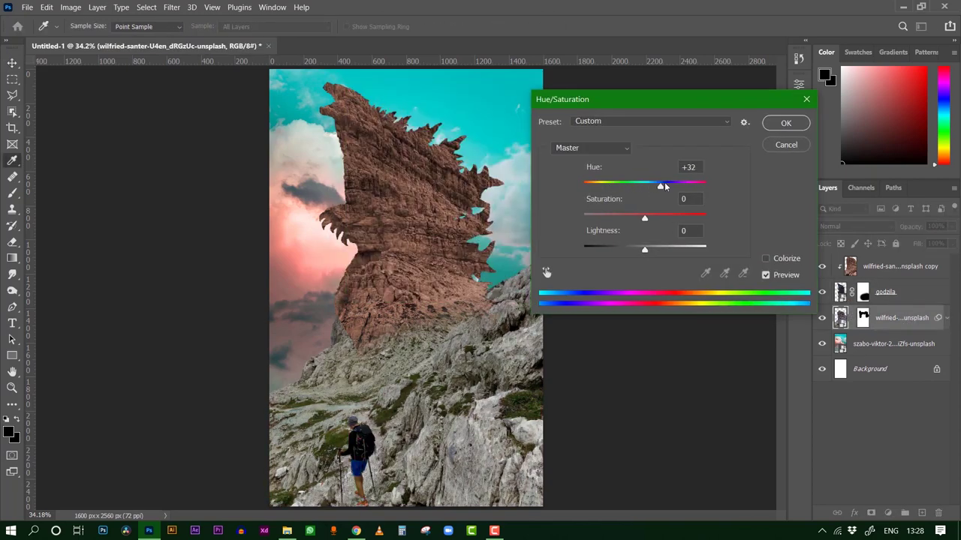
left_click_drag(661, 185, 601, 185)
left_click_drag(644, 217, 665, 219)
left_click_drag(638, 188, 632, 186)
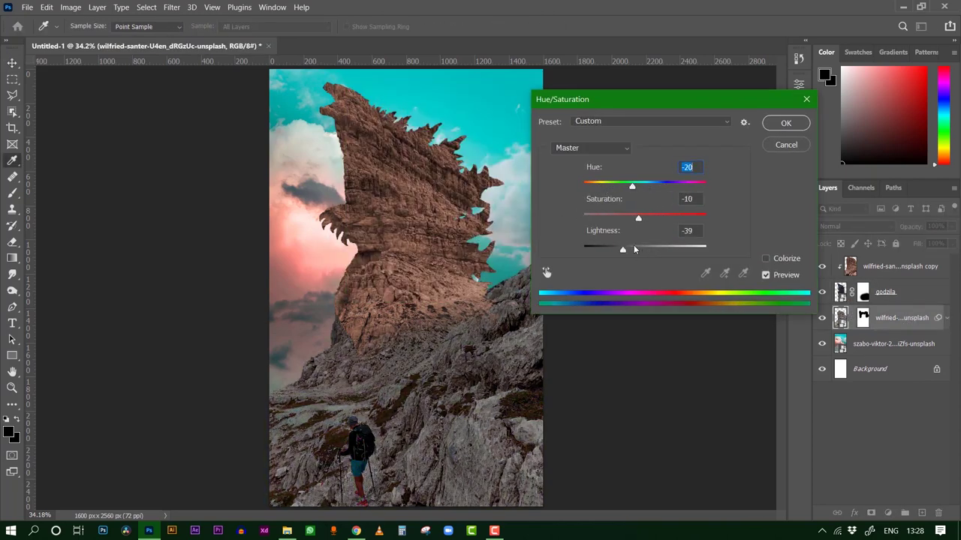
left_click_drag(644, 249, 648, 250)
left_click(766, 258)
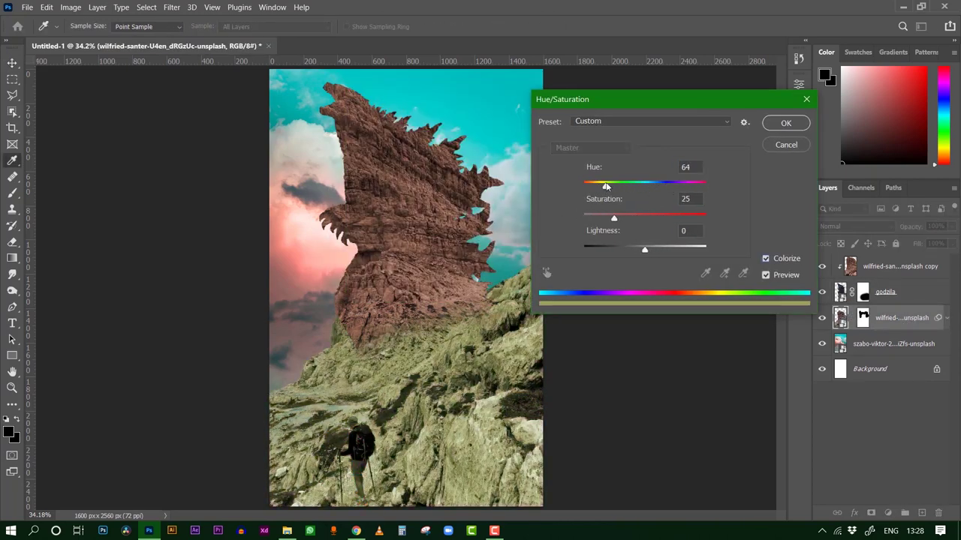
left_click_drag(601, 185, 591, 187)
left_click_drag(614, 218, 629, 219)
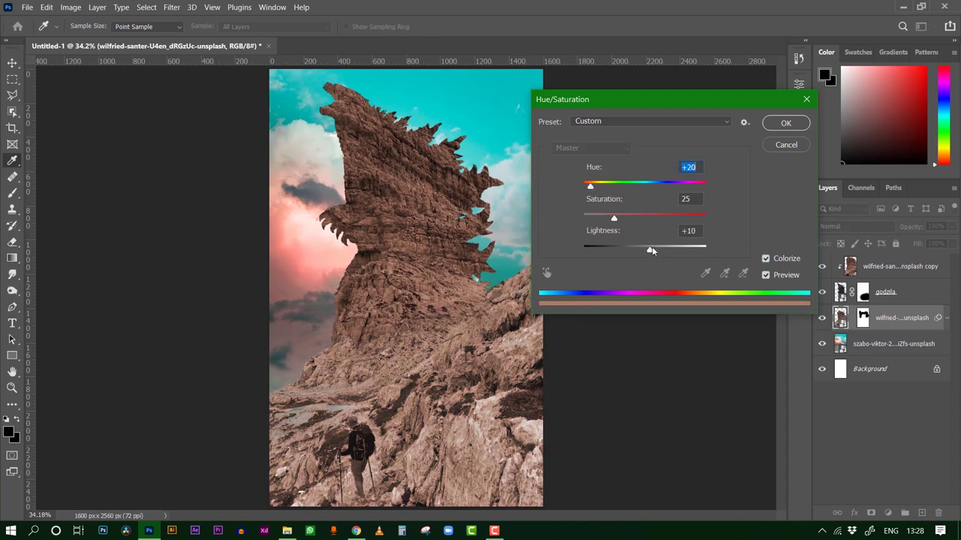
left_click(786, 125)
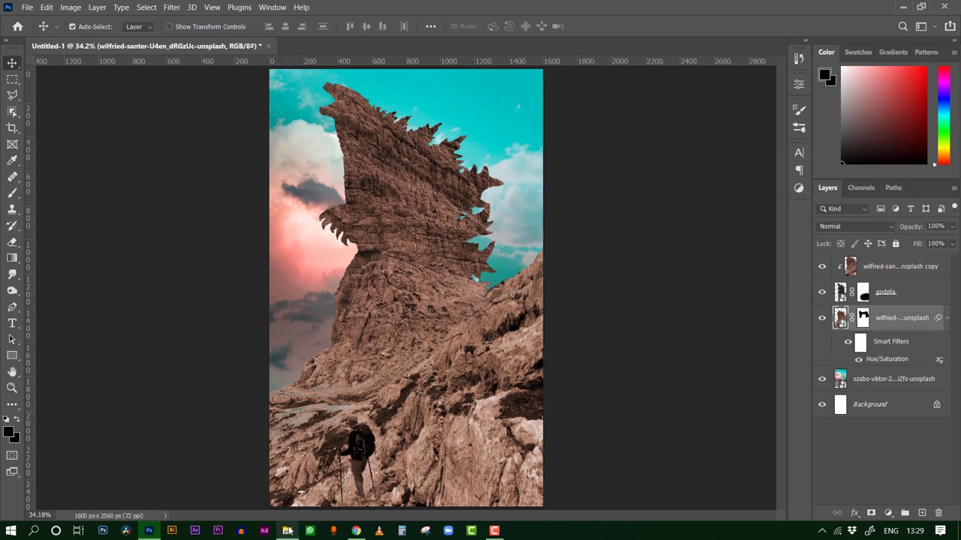
- Copy a rock area to its own layer, transform it and trim its edges
key("ctrl+j")
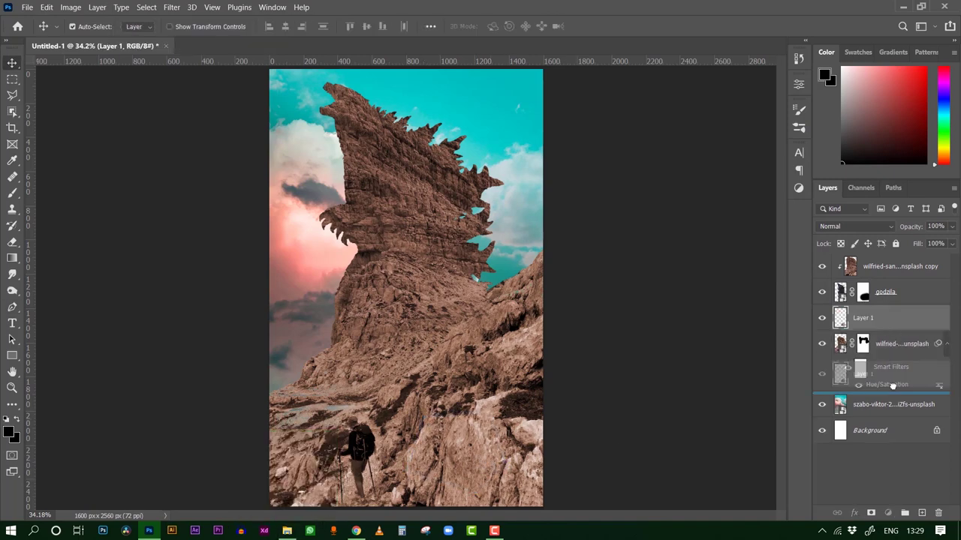
key("ctrl+t")
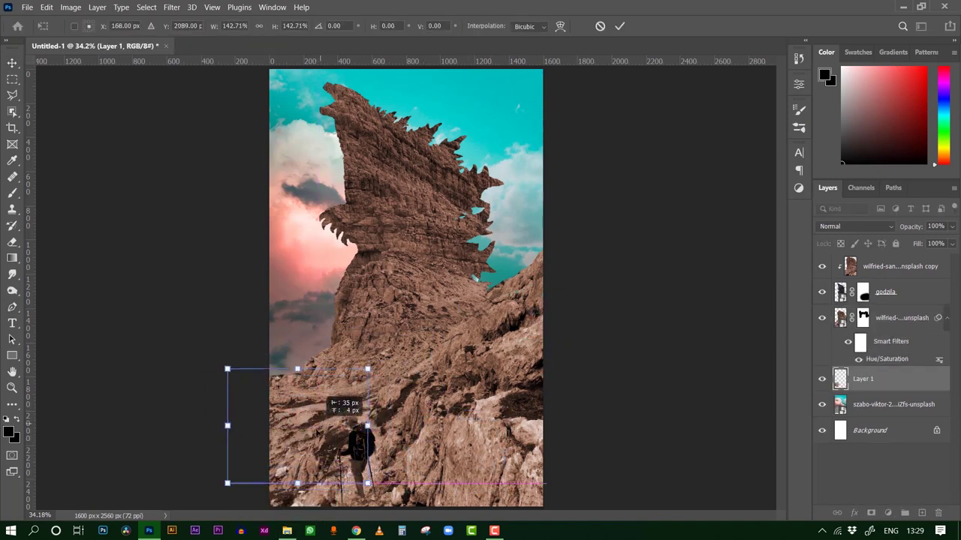
key("Return")
key("e")
key("ctrl+plus")
key("ctrl+plus")
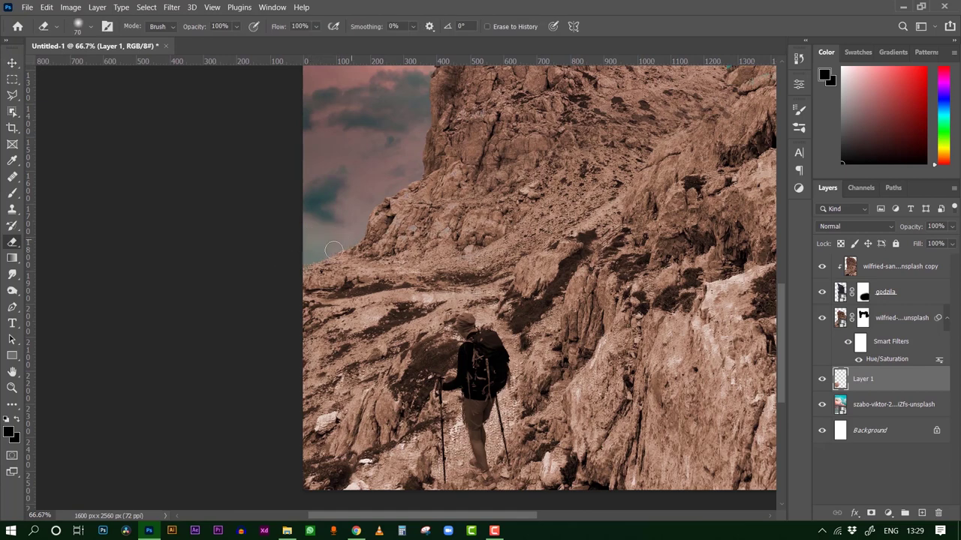
- Duplicate the rock patch and move copies up the cliff and near the hiker
key("ctrl+j")
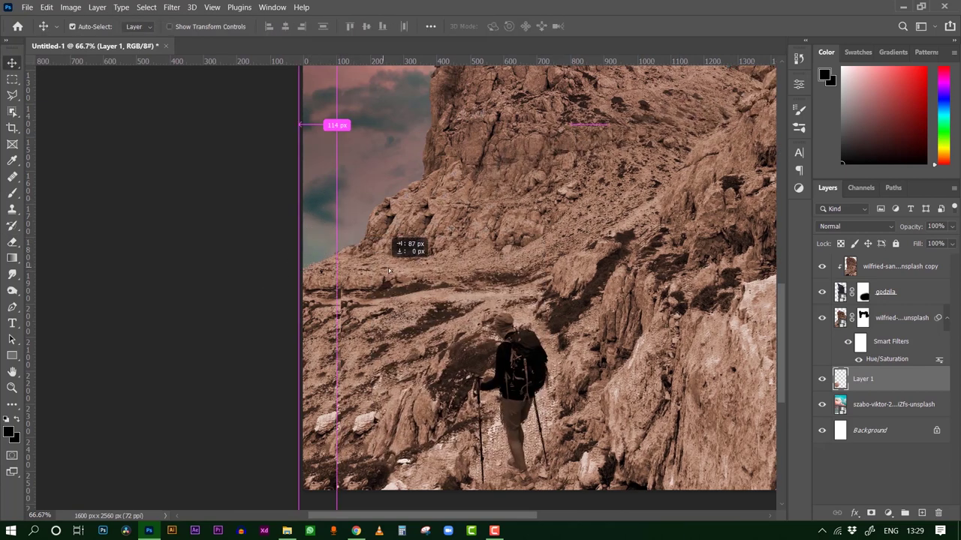
key("ctrl+t")
key("Return")
mouse_move(396, 240)
left_mouse_down()
mouse_move(371, 174)
mouse_move(354, 229)
left_mouse_up()
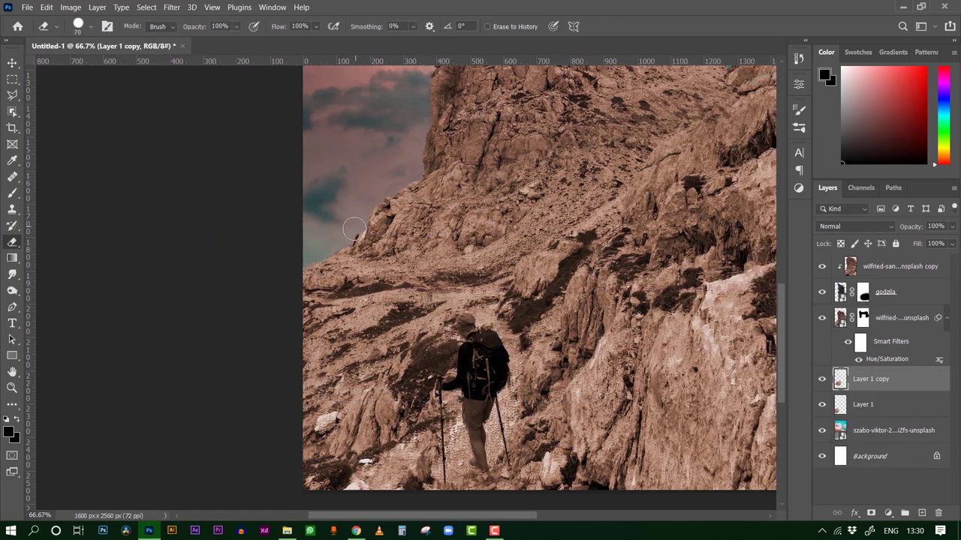
key("ctrl+t")
left_click_drag(459, 323, 561, 194)
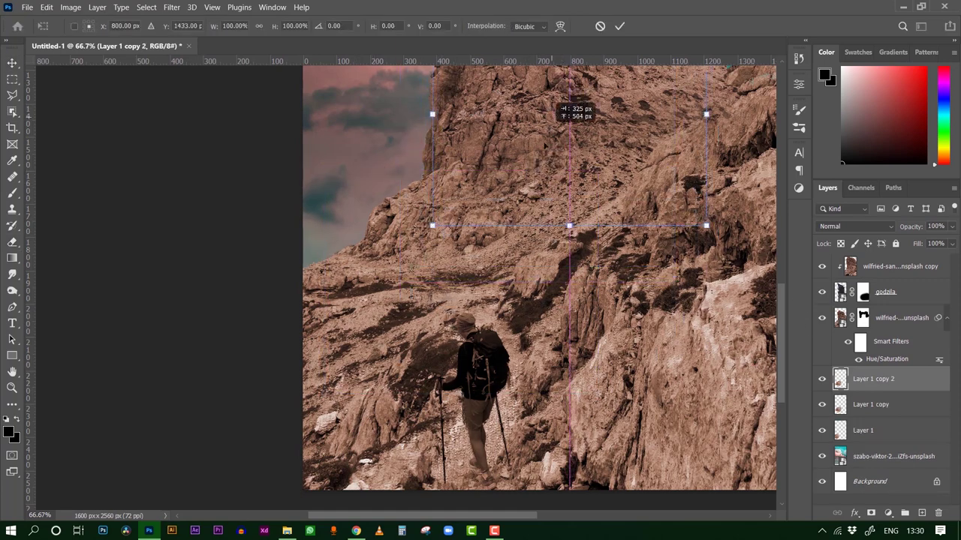
key("Return")
left_click_drag(561, 124, 549, 150)
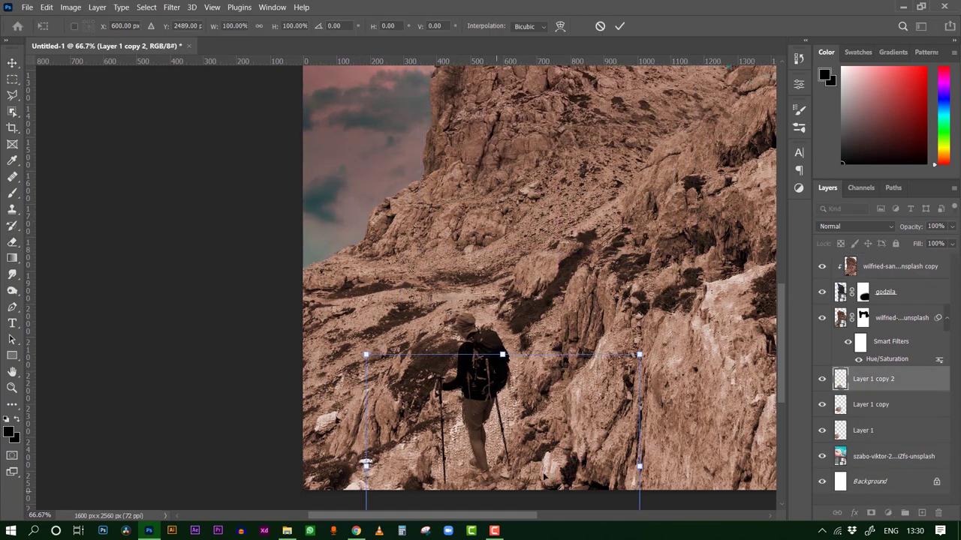
- Merge the rock patches into the cliff layer
key("ctrl+0")
left_click(897, 360)
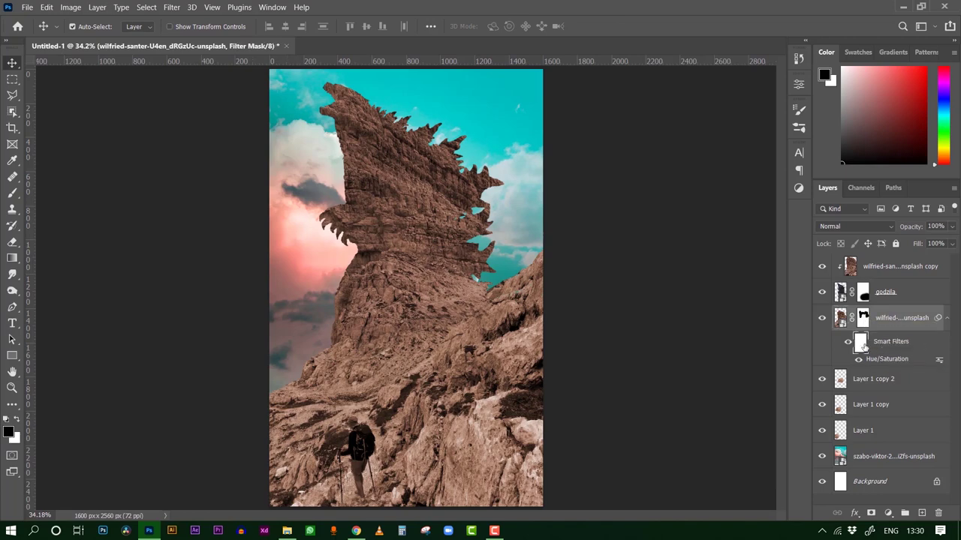
key("e")
left_click(874, 439, "shift")
key("ctrl+e")
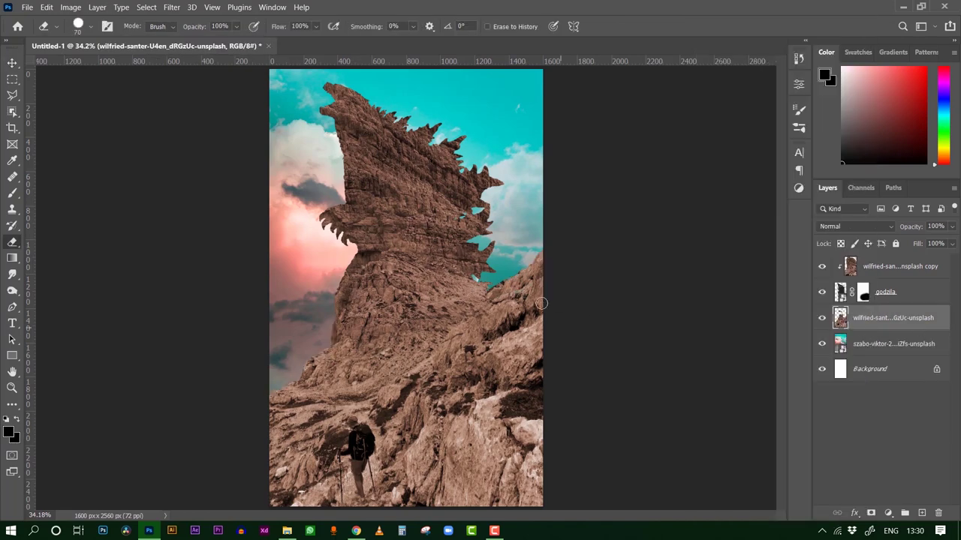
- Move the rock copy into the stack, merge the cliff layers and name the result BG
key("v")
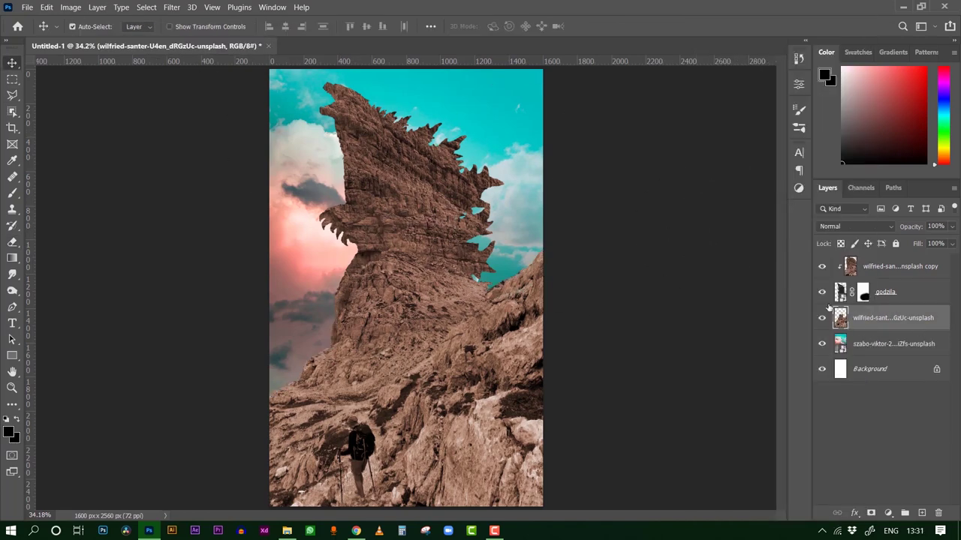
left_click_drag(896, 272, 895, 300)
key("ctrl+e")
type("BG")
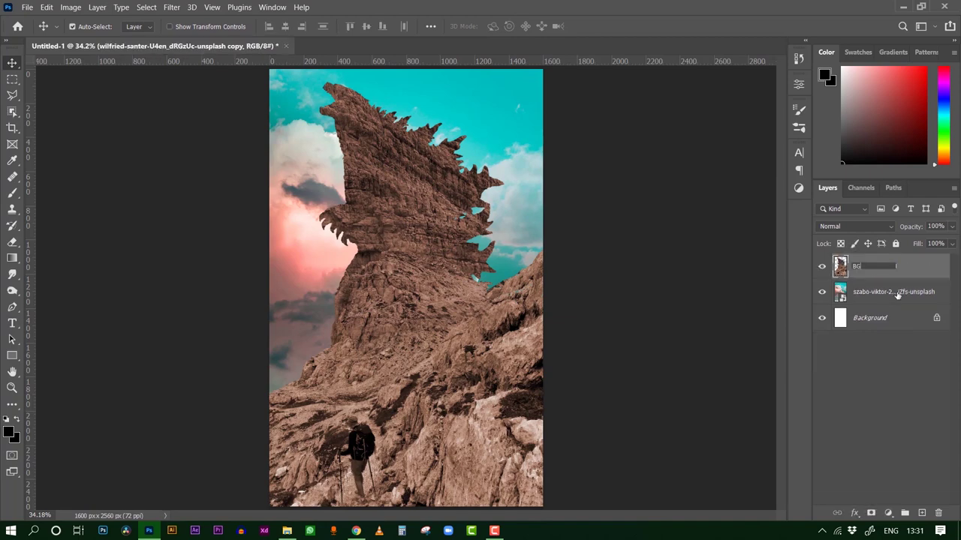
double_click(856, 266)
type("BG")
key("Return")
- Color-balance the BG cliff's shadows with a value of 60, shifting toward magenta and red
key("ctrl+b")
type("60")
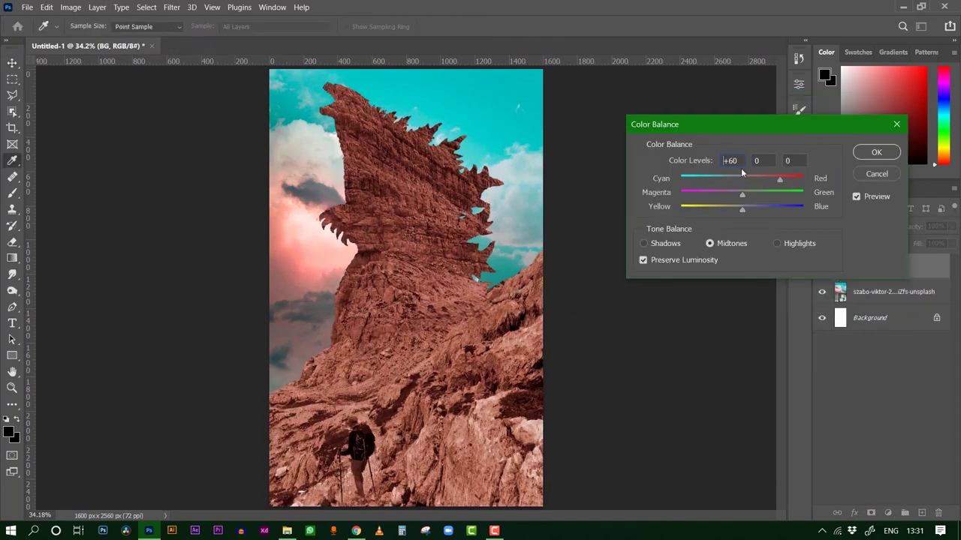
left_click(665, 243)
mouse_move(741, 207)
left_mouse_down()
mouse_move(748, 178)
mouse_move(748, 208)
mouse_move(761, 192)
left_mouse_up()
- Balance the cliff's highlights, push the sky layer toward cyan, and add a Curves adjustment layer
key("alt+h")
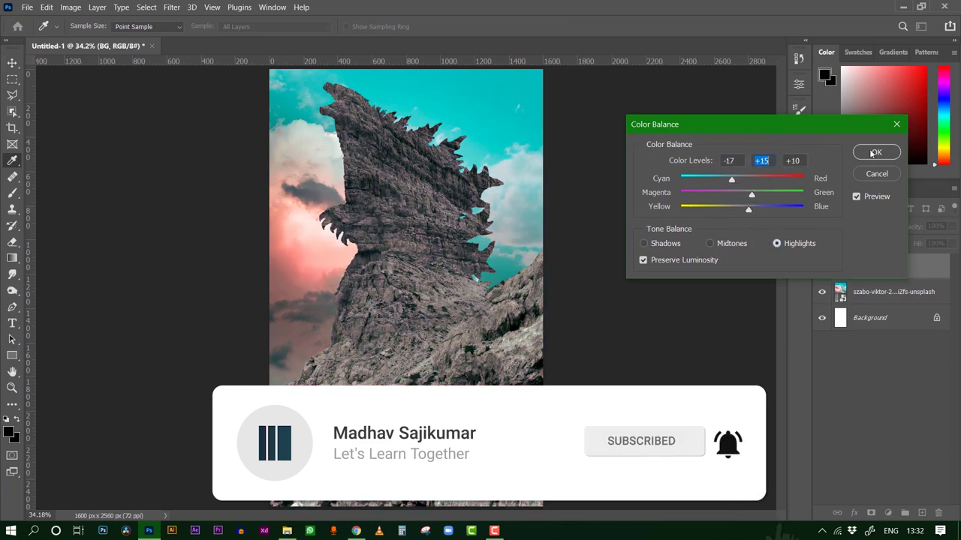
left_click(876, 152)
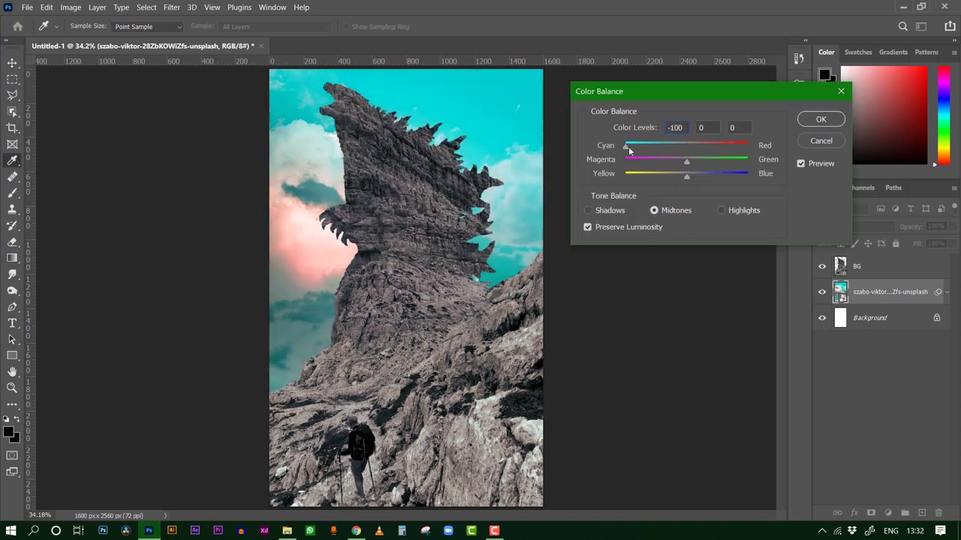
left_click(887, 513)
left_click(886, 353)
- Darken the whole scene with the Curves curve and add an empty layer above the sky
left_click_drag(709, 213, 717, 225)
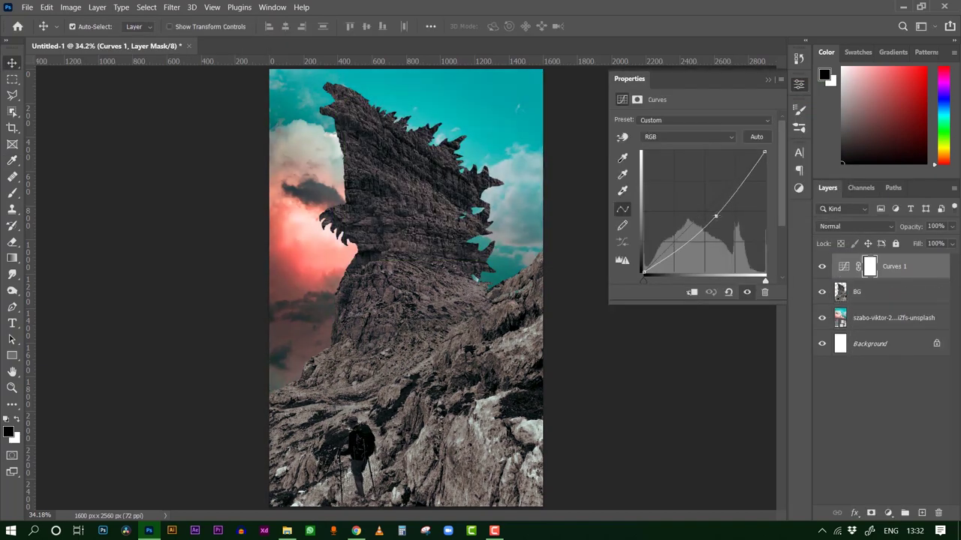
left_click(893, 317)
left_click(922, 514)
- Paint a glow behind the cliff with a large soft brush and enlarge it with Free Transform
key("b")
right_click(428, 276)
left_click(915, 68)
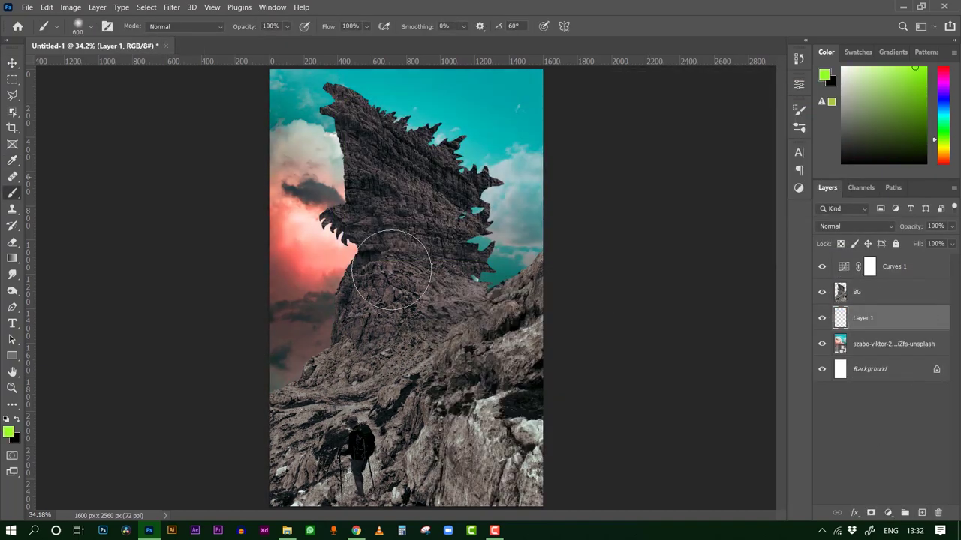
right_click(417, 267)
key("Escape")
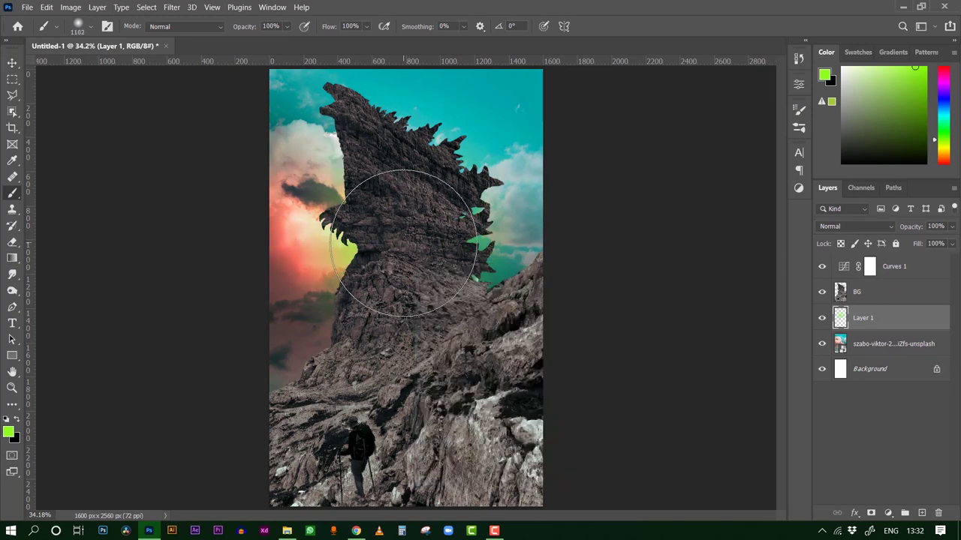
key("v")
key("t")
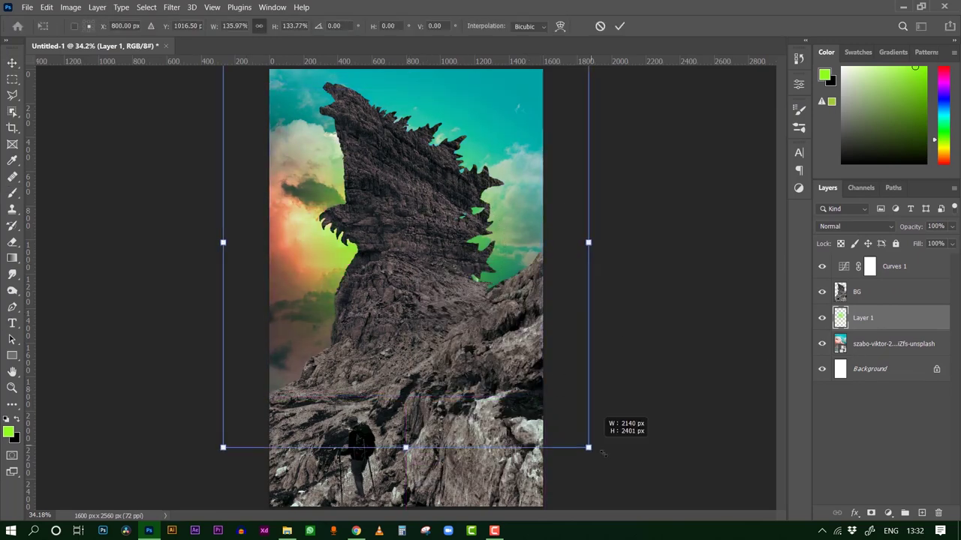
- Turn the glow white with Hue/Saturation at Hue -180 and Lightness +100
key("ctrl+u")
left_click_drag(691, 184, 664, 183)
left_click_drag(692, 249, 753, 248)
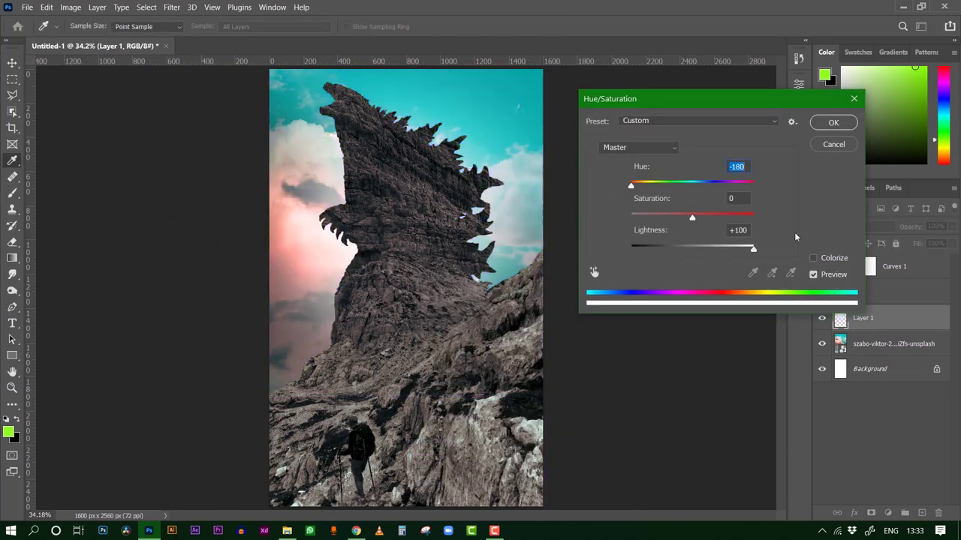
left_click(831, 123)
left_click(768, 78)
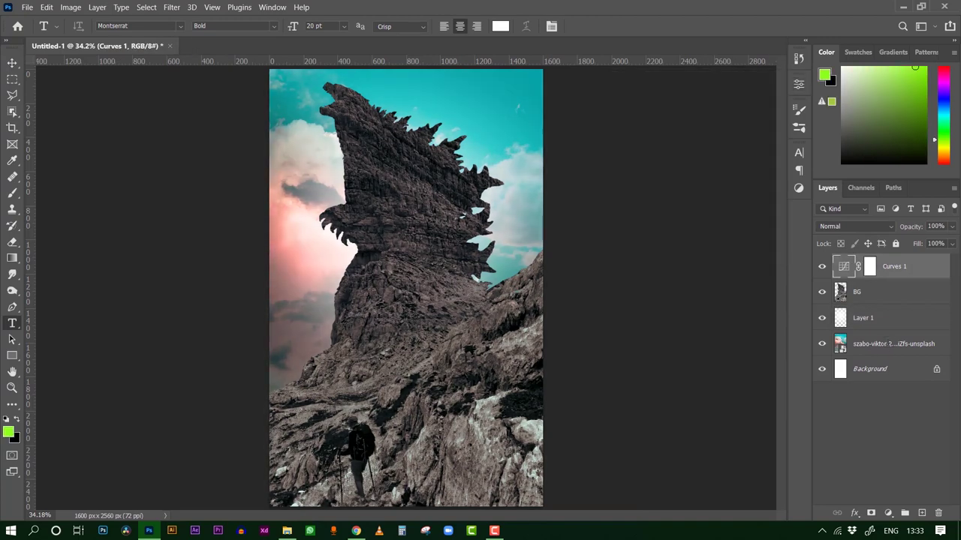
key("v")
left_click(886, 350)
- Place smoke image 27.jpg into the composite and set its blend mode to Screen
left_click(882, 323)
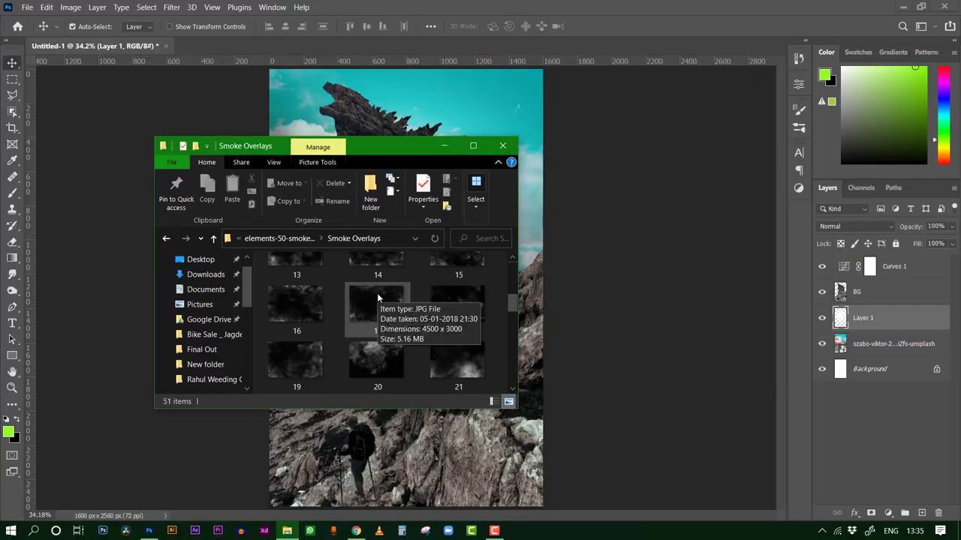
left_click_drag(459, 304, 459, 338)
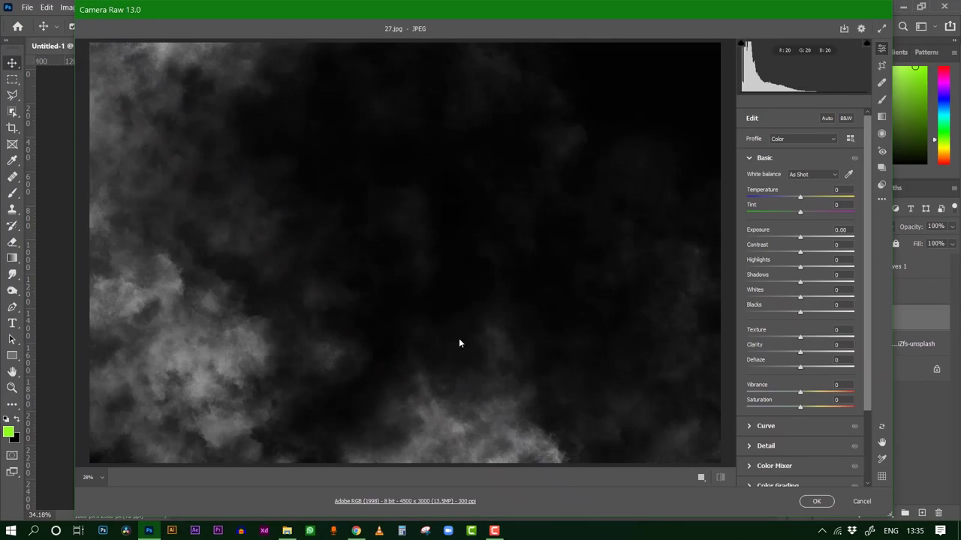
left_click(808, 500)
key("Return")
left_click(856, 226)
left_click(833, 306)
- Rotate the smoke layer 90° and stretch it to cover the whole canvas
key("ctrl+shift+]")
key("ctrl+t")
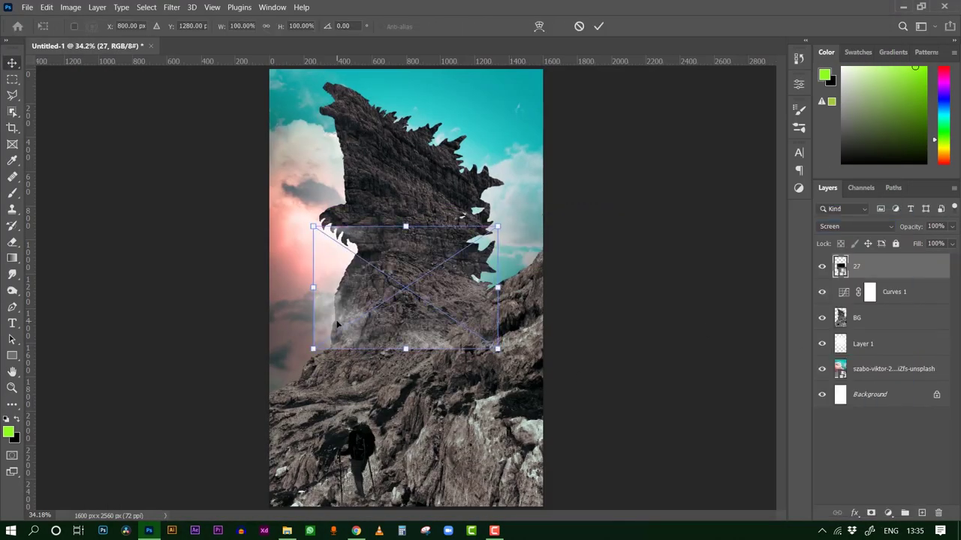
left_click_drag(501, 355, 316, 393)
left_click_drag(438, 391, 542, 506)
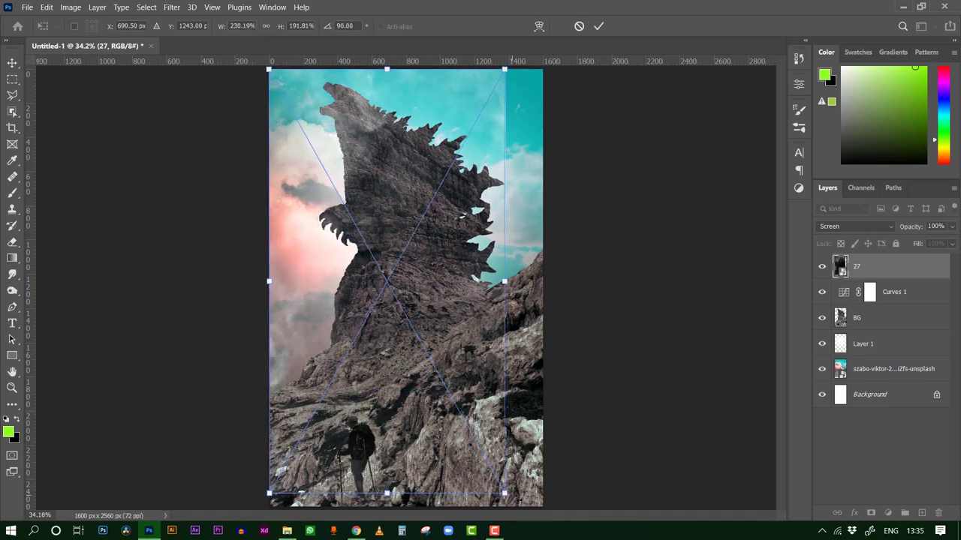
right_click(460, 373)
key("Escape")
key("Return")
key("ctrl+minus")
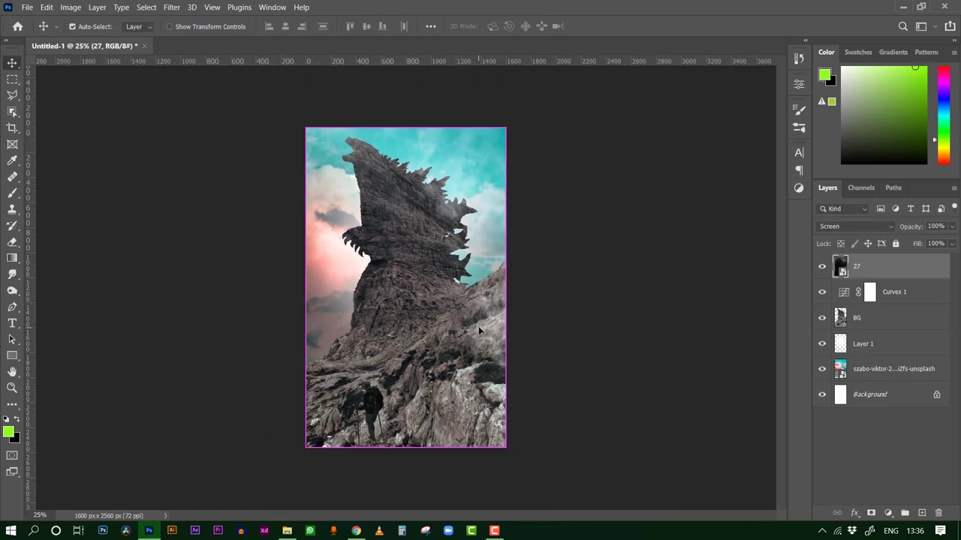
key("ctrl+0")
- Add the birds PNG as a Darker Color layer, shrunk to a small flock beside Godzilla's head
left_click_drag(361, 324, 361, 324)
key("ctrl+plus")
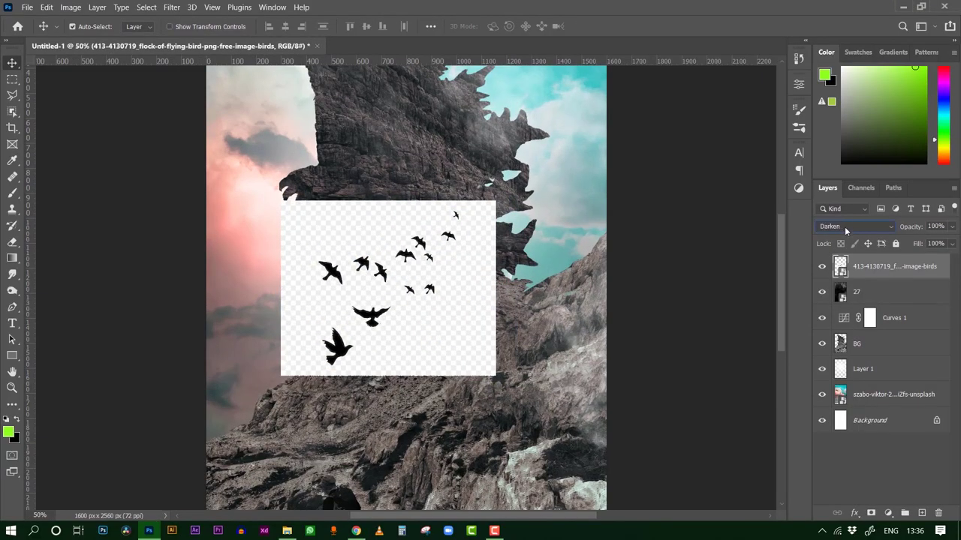
left_click_drag(496, 375, 407, 333)
left_click_drag(360, 293, 300, 135)
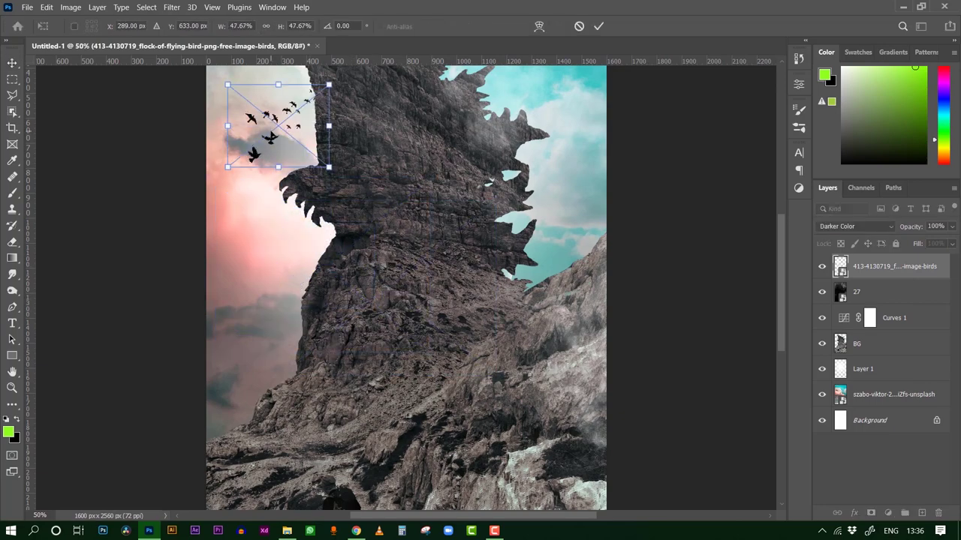
key("ctrl+minus")
left_click_drag(284, 238, 465, 178)
key("Return")
scroll(328, 173, "up", 5)
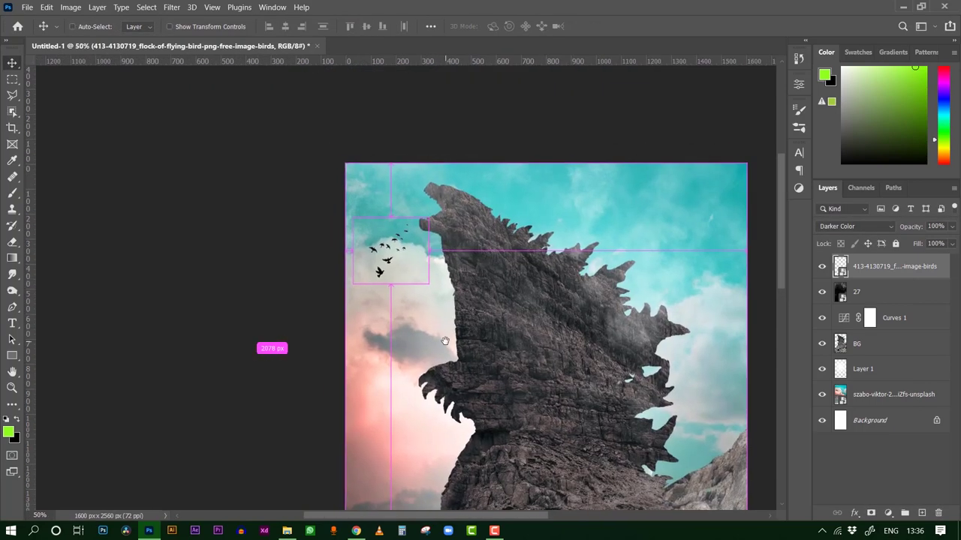
key("ctrl+0")
left_click(688, 196)
left_click(871, 370)
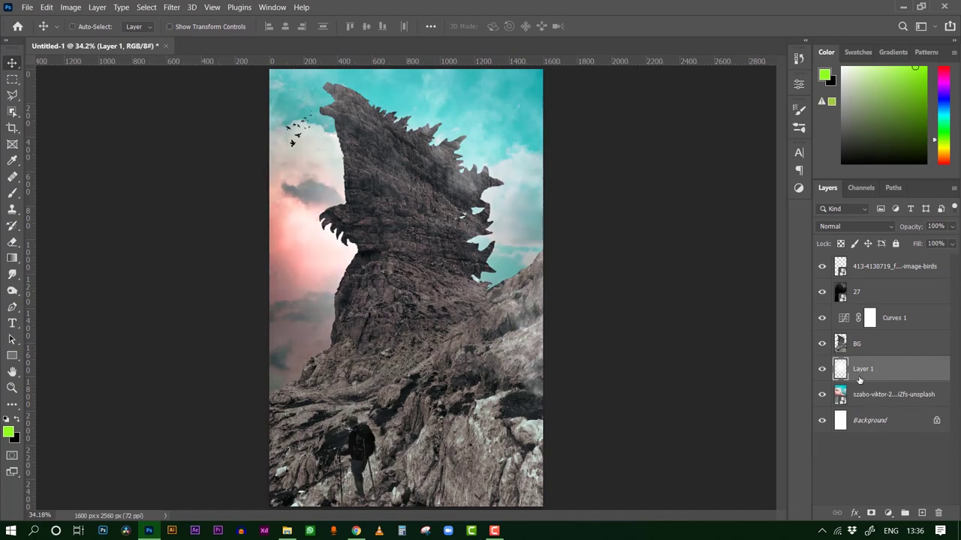
- Duplicate smoke layer 27, flip it horizontally, and rotate it to fit the canvas
left_click(863, 292)
key("ctrl+j")
key("ctrl+t")
right_click(562, 172)
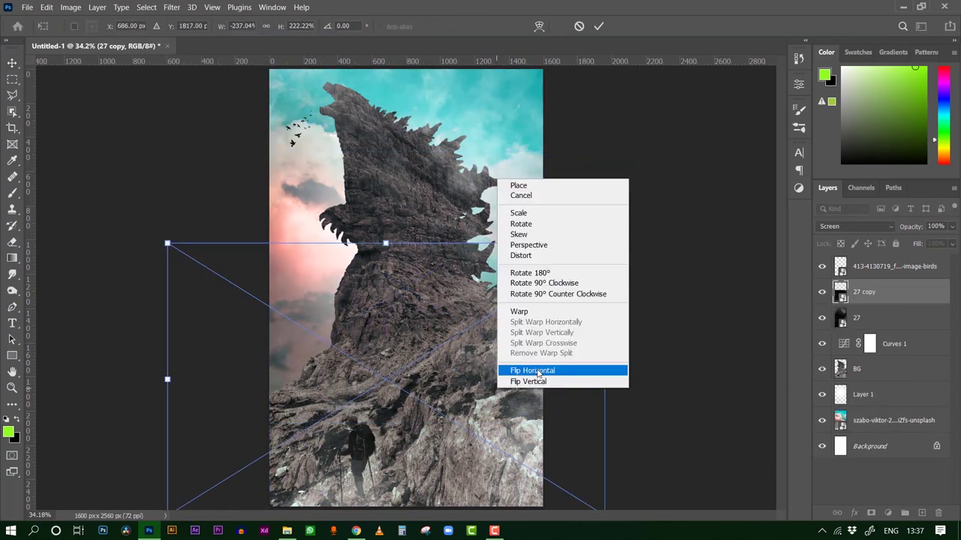
left_click(597, 367)
left_click_drag(372, 361, 489, 386)
left_click_drag(698, 239, 552, 67)
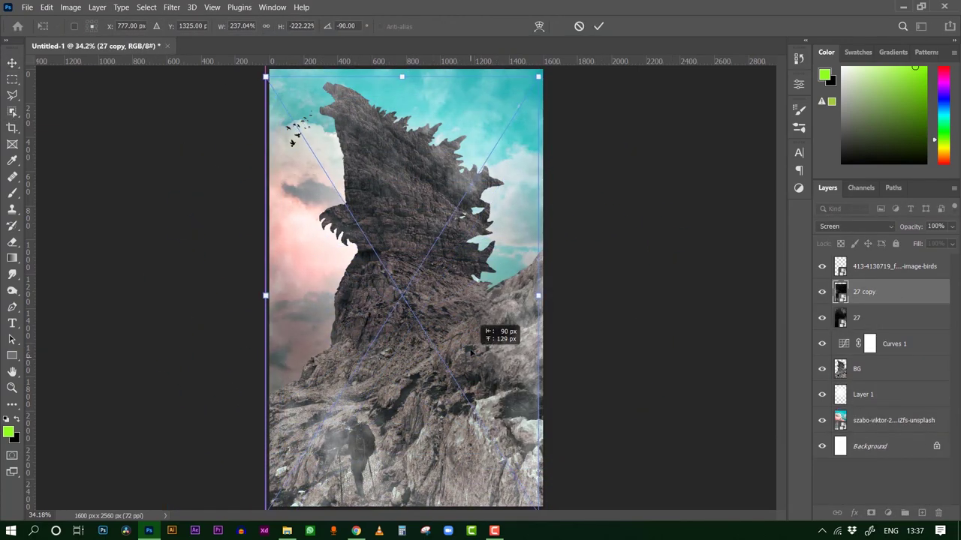
left_click_drag(464, 309, 478, 353)
key("Return")
- Add a layer mask to the 27 copy and paint black with a soft brush to hide part of it
left_click(871, 512)
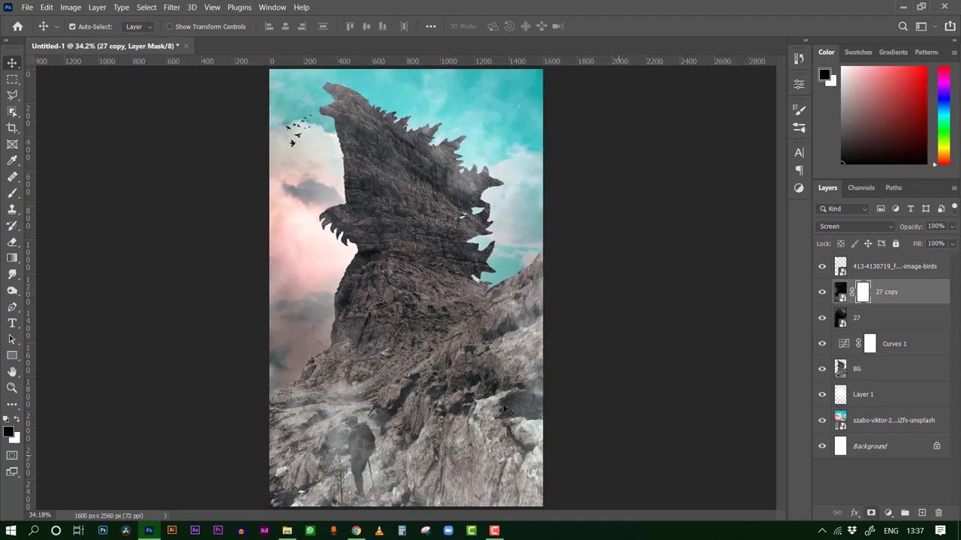
key("b")
right_click(379, 299)
left_click_drag(330, 353, 436, 420)
key("v")
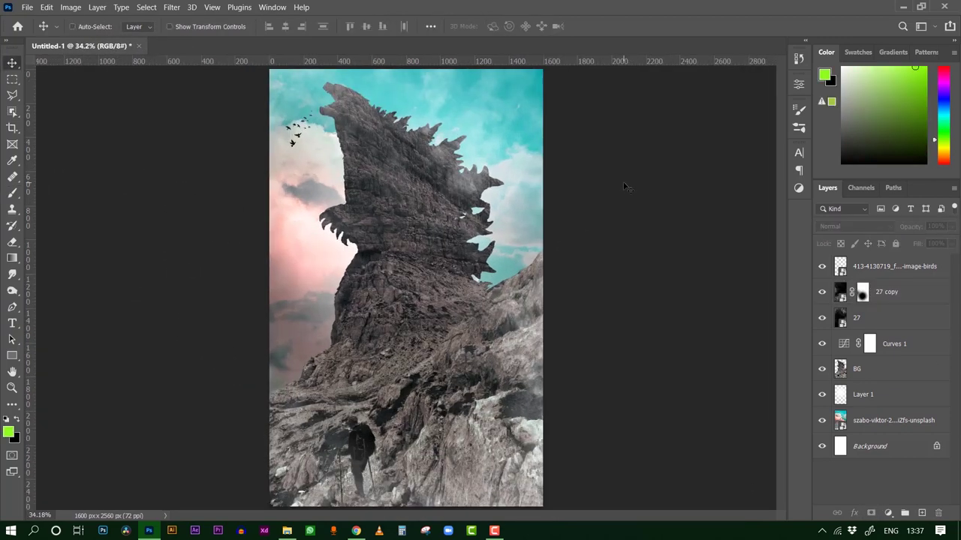
left_click(893, 267)
- Stamp a merged layer and add Color Balance 1 with midtones +43 red and adjusted shadows
key("ctrl+shift+alt+e")
left_click(171, 6)
left_click(888, 512)
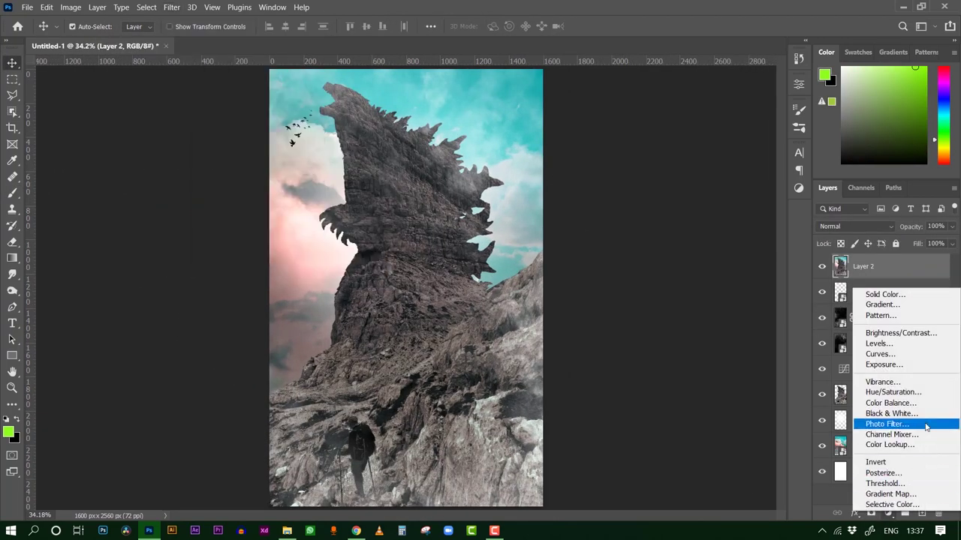
left_click(885, 403)
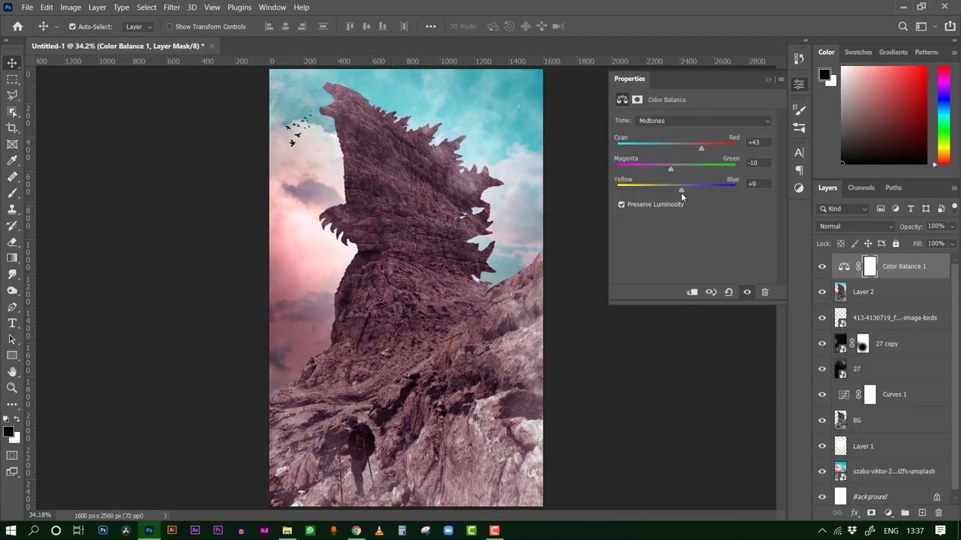
left_click(702, 120)
left_click(666, 132)
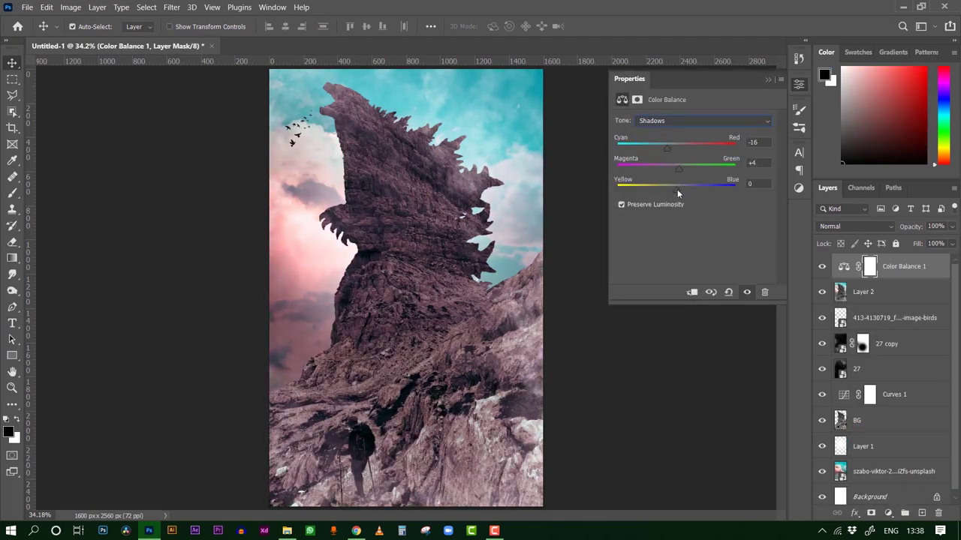
left_click_drag(677, 191, 658, 189)
- Stamp a merged layer and in Camera Raw darken exposure, add contrast, set texture -25, add clarity and dehaze, lower vibrance
key("ctrl+shift+alt+e")
left_click(171, 6)
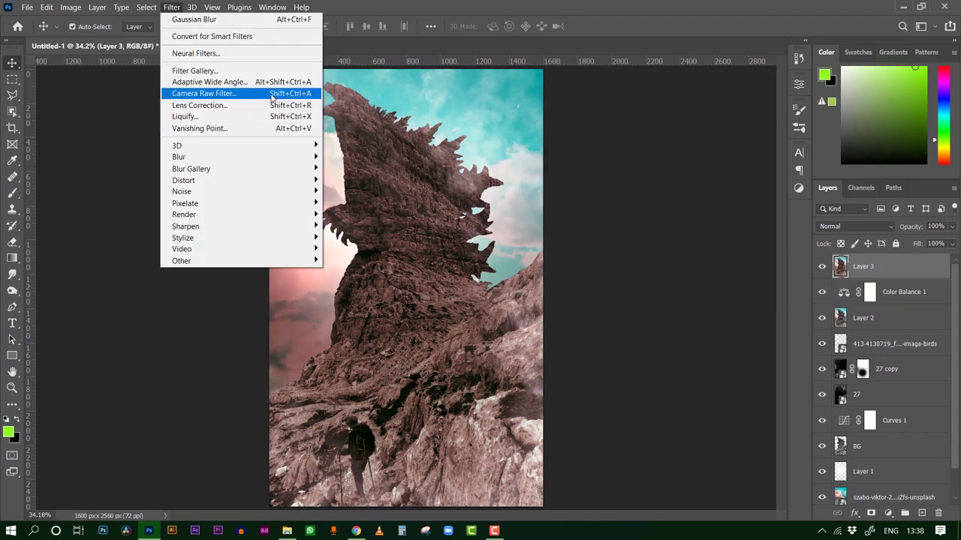
left_click(203, 94)
mouse_move(800, 234)
left_mouse_down()
mouse_move(820, 267)
mouse_move(791, 267)
mouse_move(842, 282)
left_mouse_up()
mouse_move(800, 297)
left_mouse_down()
mouse_move(809, 311)
mouse_move(719, 336)
left_mouse_up()
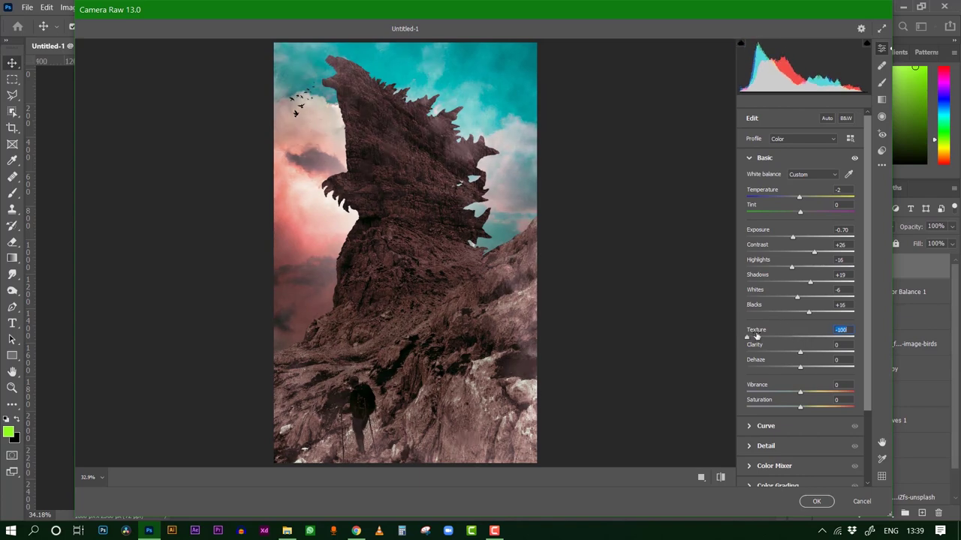
left_click_drag(800, 352, 821, 352)
mouse_move(748, 336)
left_mouse_down()
mouse_move(787, 337)
mouse_move(809, 367)
left_mouse_up()
left_click_drag(792, 237, 794, 237)
mouse_move(800, 392)
left_mouse_down()
mouse_move(762, 392)
mouse_move(792, 392)
left_mouse_up()
left_click(800, 406)
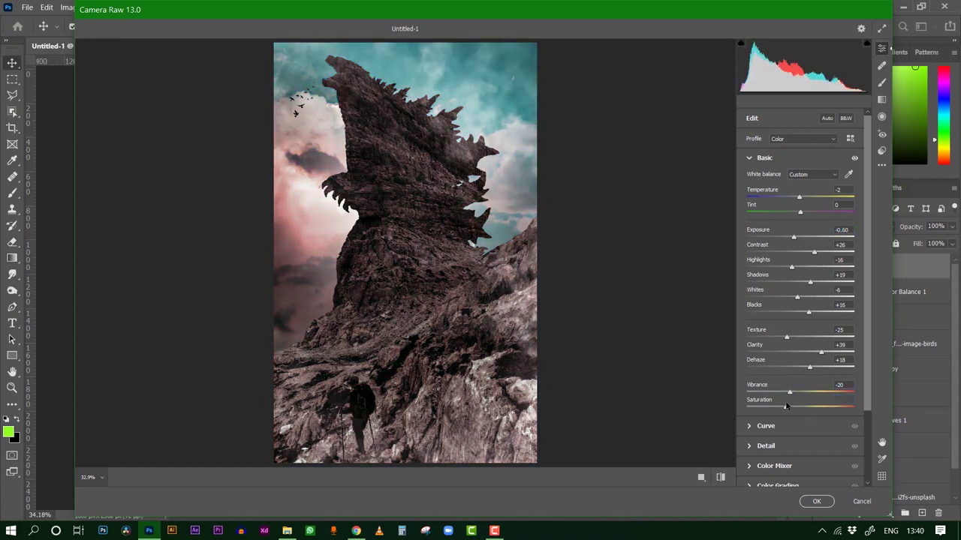
scroll(762, 426, "down", 3)
- In the Color Mixer, desaturate the reds and aquas and raise the oranges' saturation
left_click(774, 376)
mouse_move(800, 275)
left_mouse_down()
mouse_move(747, 275)
mouse_move(781, 290)
mouse_move(769, 274)
left_mouse_up()
left_click_drag(800, 335, 794, 335)
left_click_drag(782, 290, 817, 289)
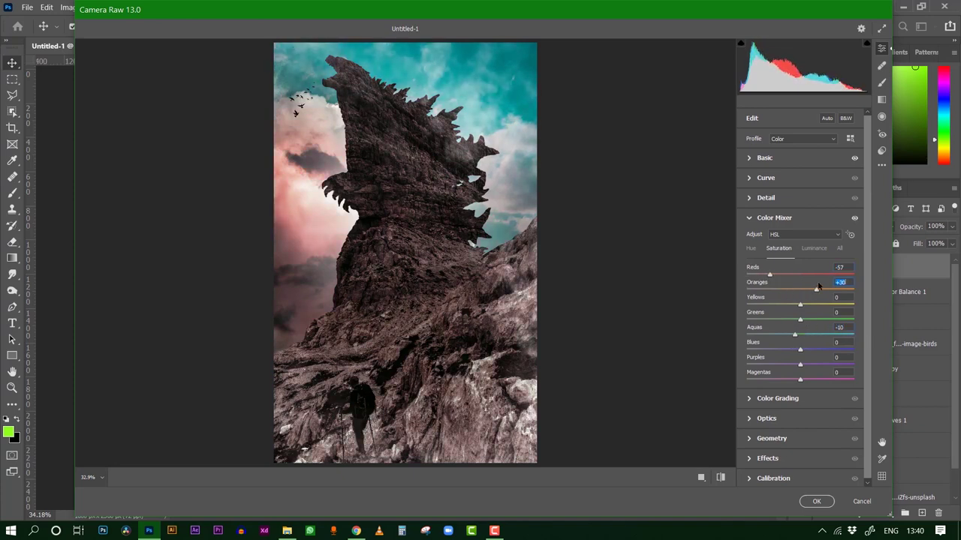
left_click(774, 218)
- Darken the edges with an Effects vignette and apply the Camera Raw filter
left_click(767, 298)
left_click_drag(800, 341, 784, 341)
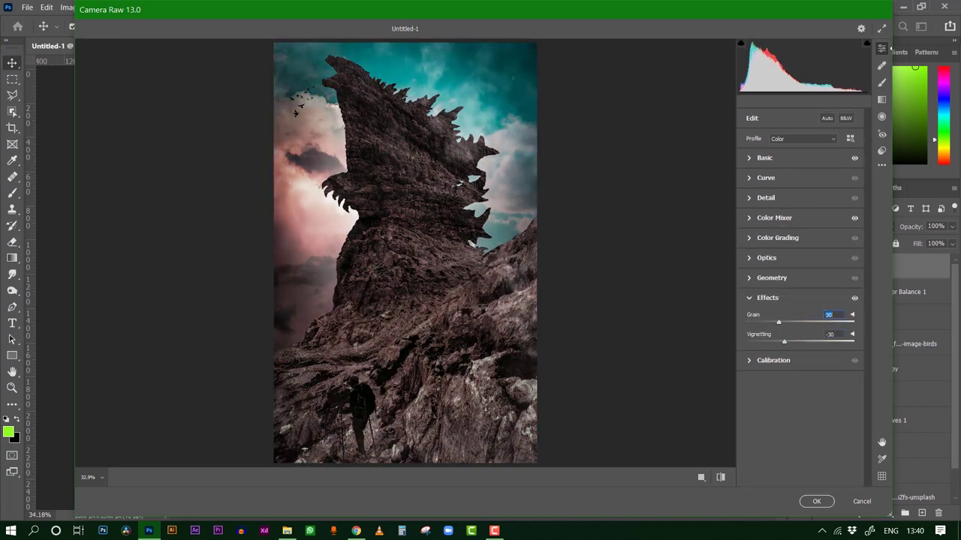
left_click(767, 298)
left_click(766, 257)
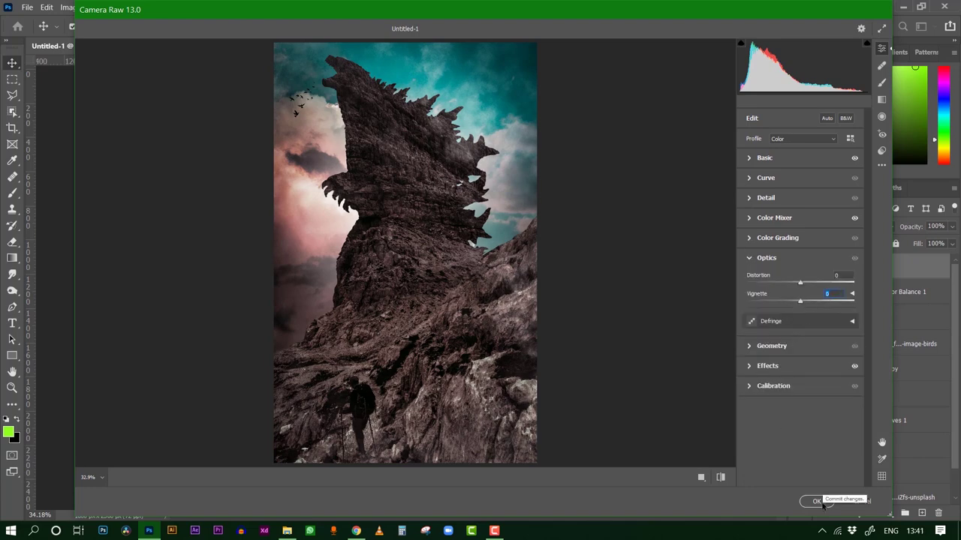
left_click(817, 501)
left_click(888, 513)
- Try TensionGreen, Moonlight and another LUT on a Color Lookup layer and lower its opacity
left_click(888, 443)
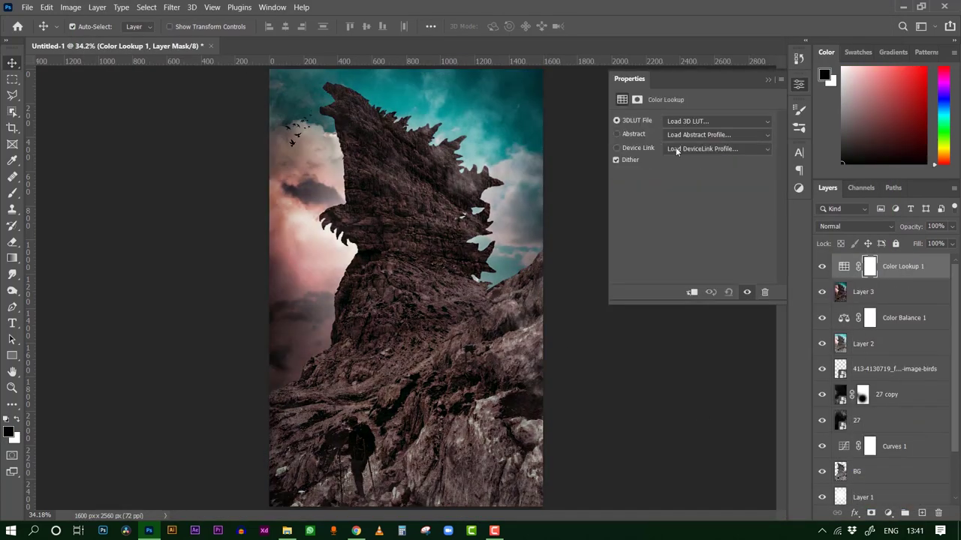
left_click(716, 121)
left_click(709, 500)
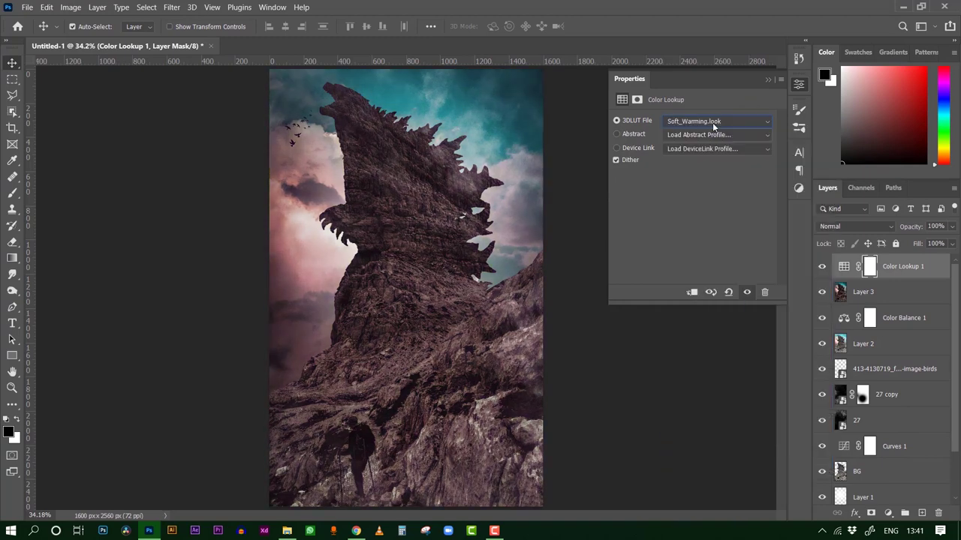
left_click(686, 405)
left_click(708, 121)
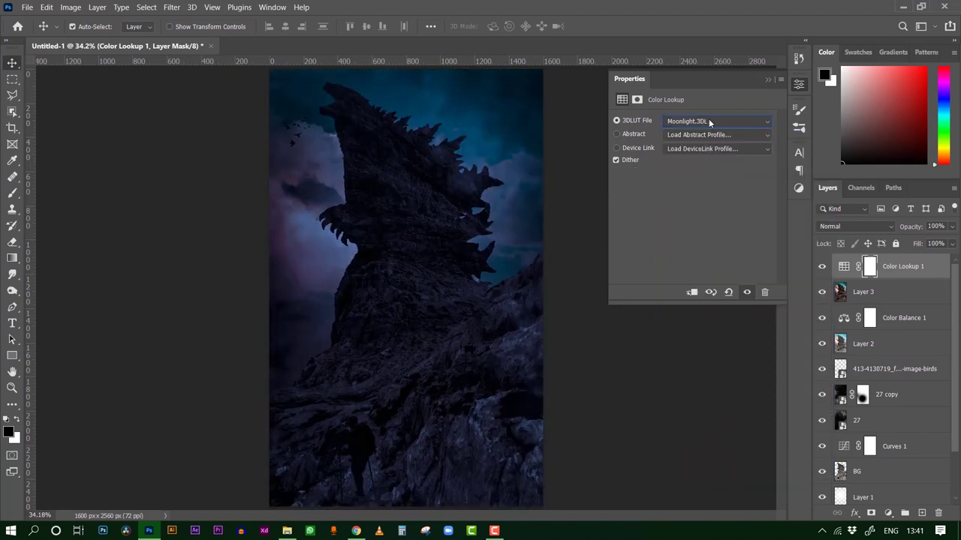
left_click(708, 121)
left_click(685, 134)
left_click(952, 226)
left_click_drag(955, 244, 912, 244)
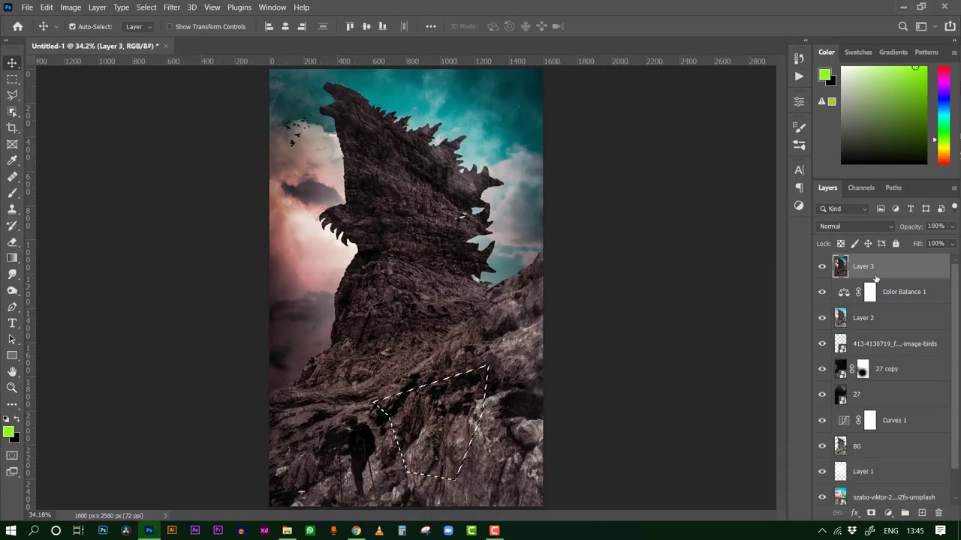
- Copy the outlined rock to its own layer, rotate it slightly and move it over the hiker
key("ctrl+j")
key("ctrl+t")
left_click_drag(431, 379, 409, 391)
left_click_drag(360, 448, 363, 465)
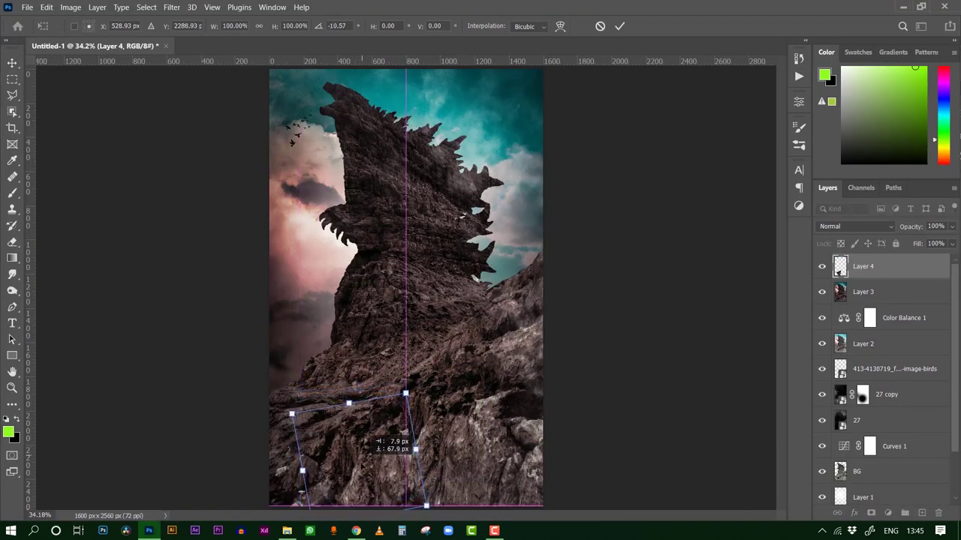
key("Return")
- Erase the rock patch's edges and stamp all visible layers into a new merged layer
key("ctrl+plus")
key("e")
right_click(434, 397)
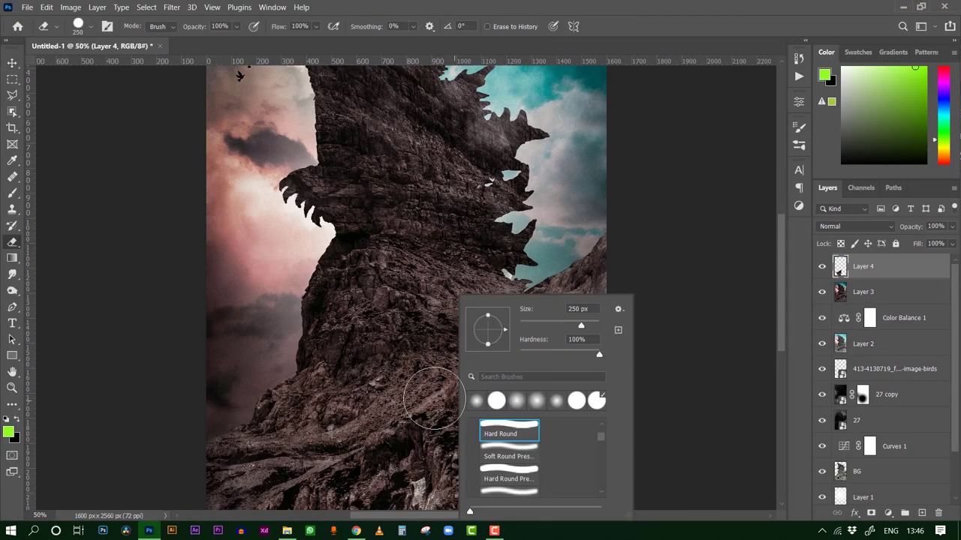
key("Escape")
scroll(420, 420, "down", 5)
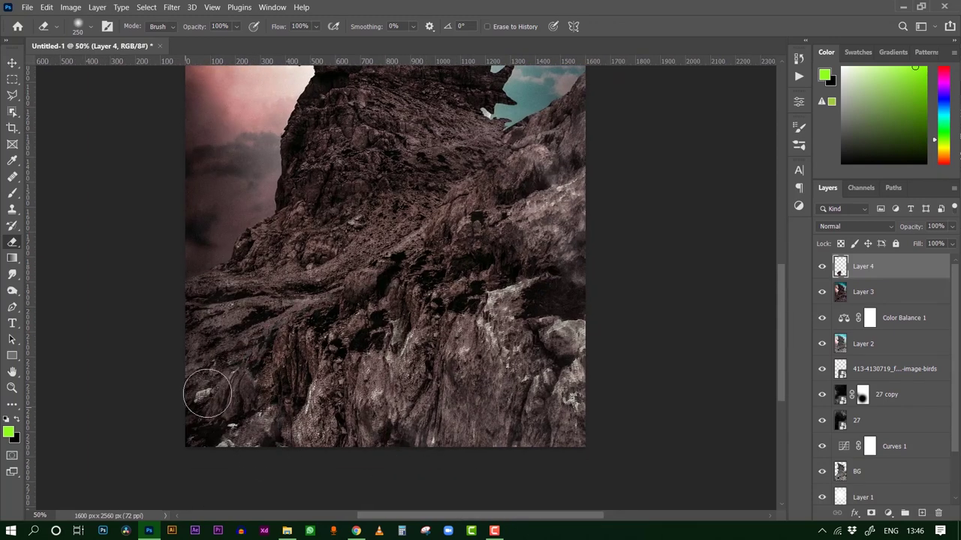
key("ctrl+0")
key("v")
key("ctrl+shift+alt+e")
left_click(798, 76)
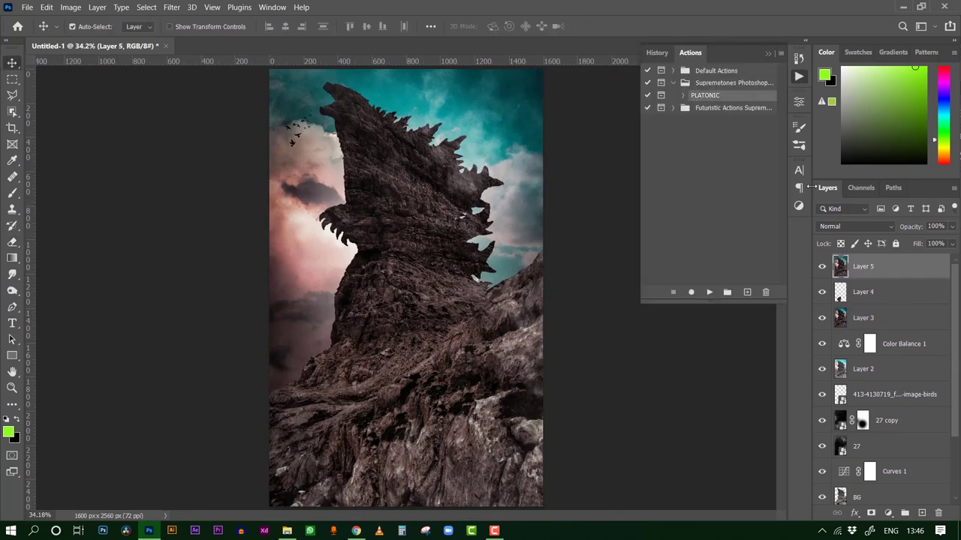